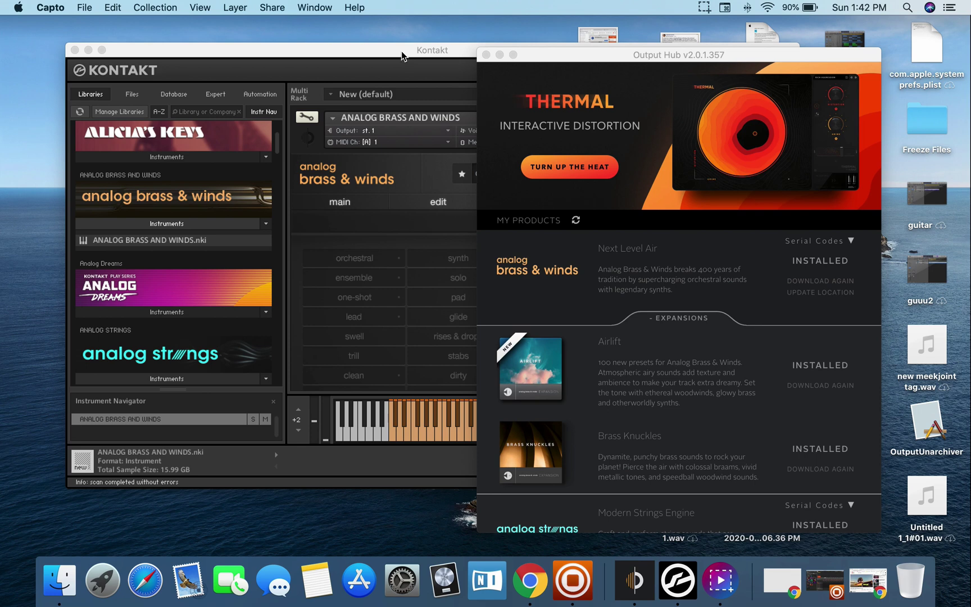
Bring the Kontakt window in front of Output Hub
left_click(401, 51)
Move Kontakt aside, scroll its preset list through the AIR and BKN presets, and return to Output Hub
left_click_drag(401, 51, 373, 32)
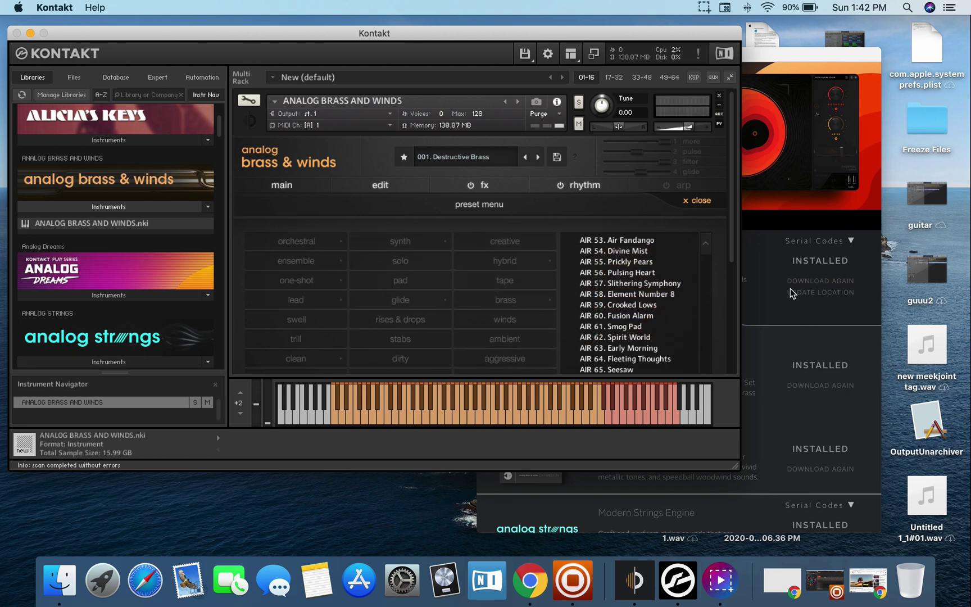
left_click_drag(733, 254, 713, 364)
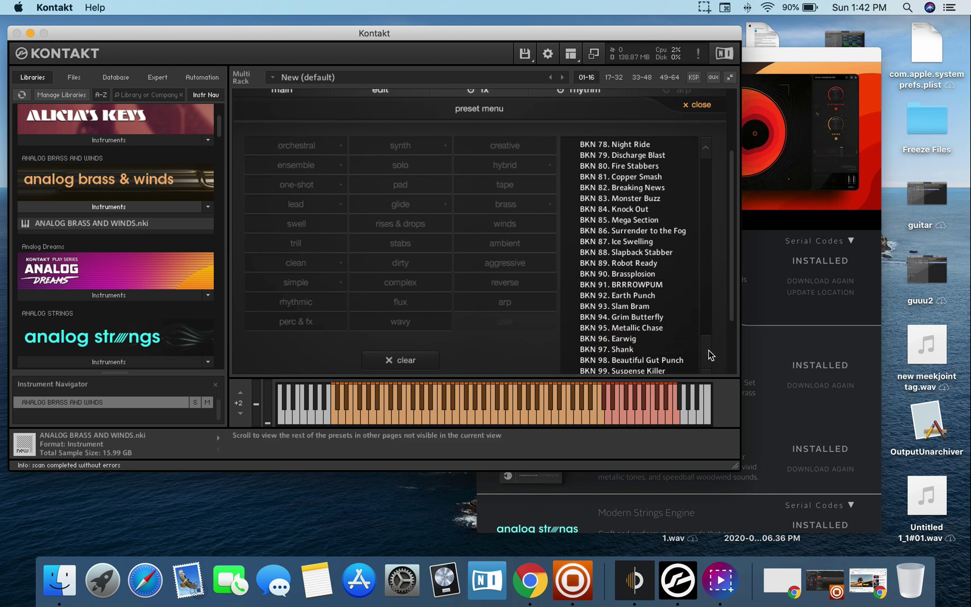
left_click_drag(708, 350, 710, 250)
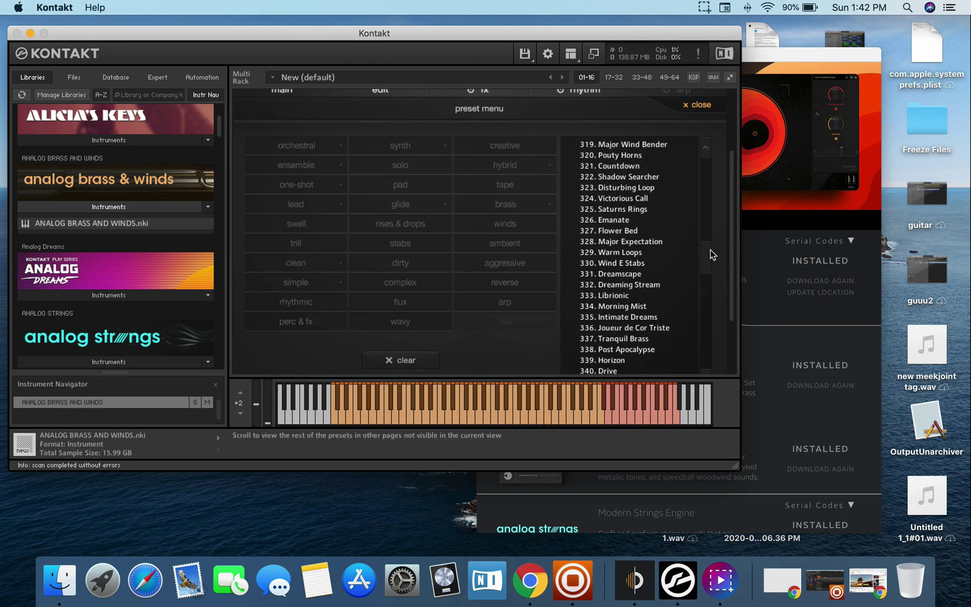
left_click(835, 58)
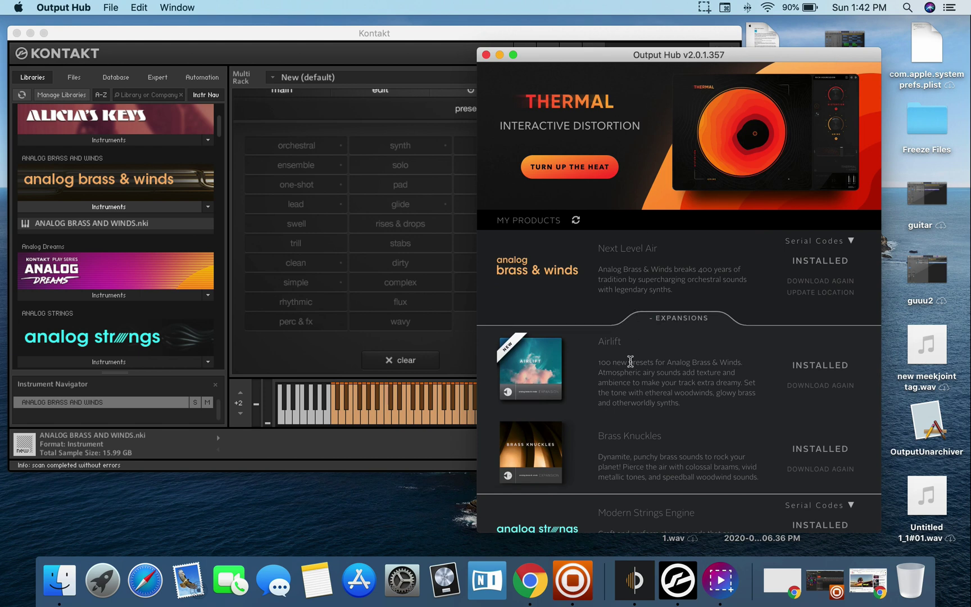
Collapse the Analog Brass & Winds expansions, scroll down to Analog Strings and EXHALE, and open Finder
left_click(683, 318)
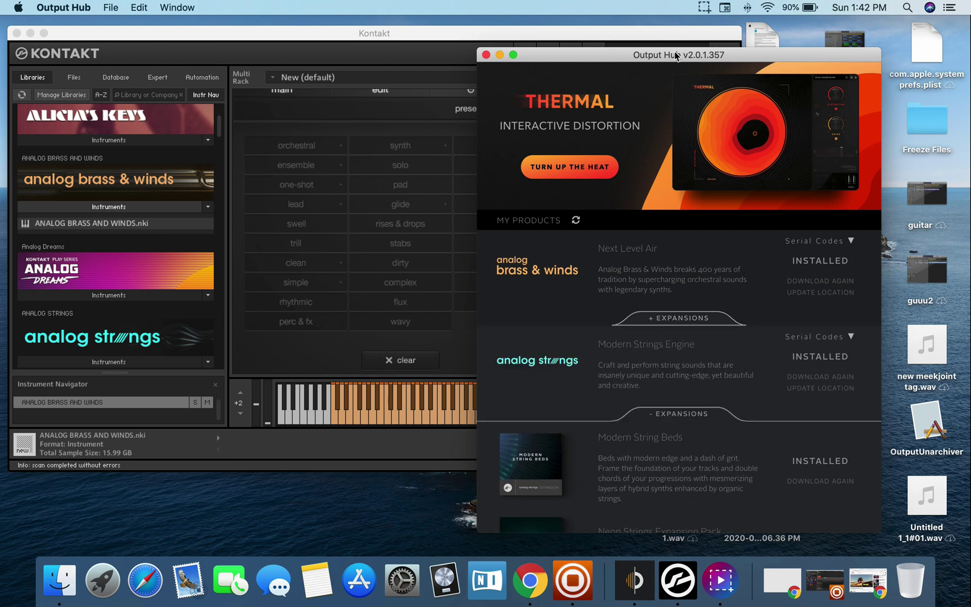
left_click_drag(677, 55, 673, 38)
scroll(577, 392, "down", 5)
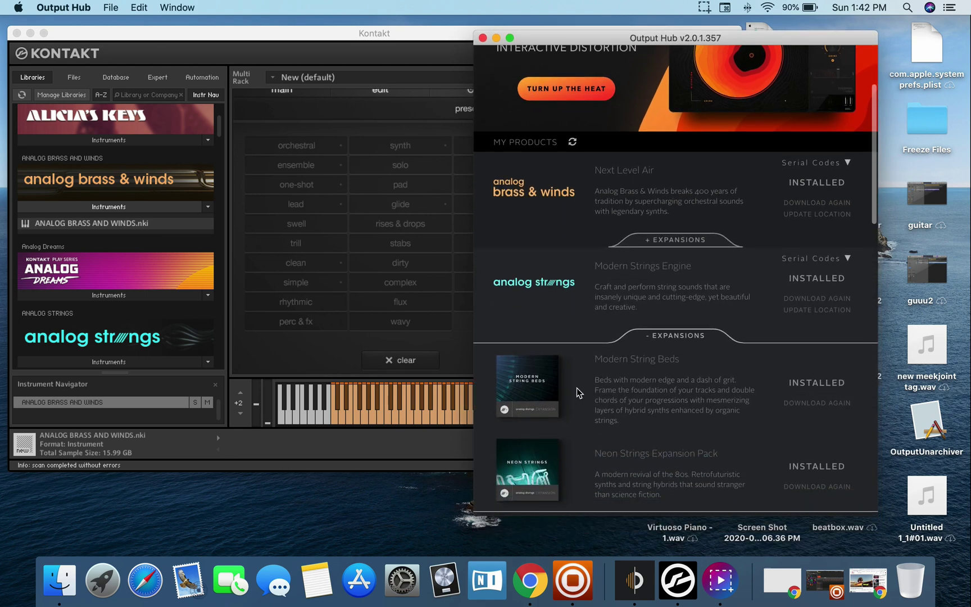
scroll(577, 393, "down", 3)
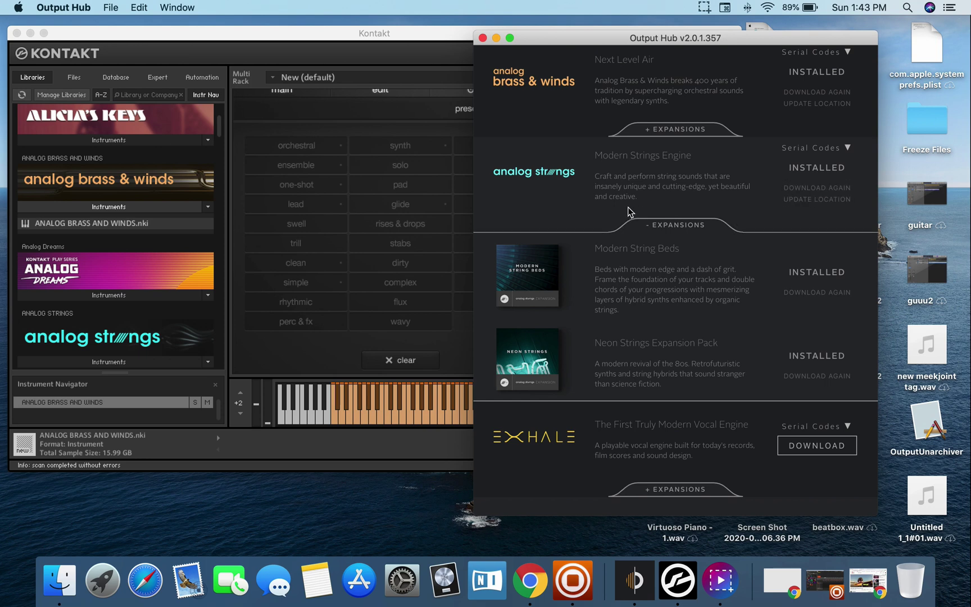
left_click(57, 585)
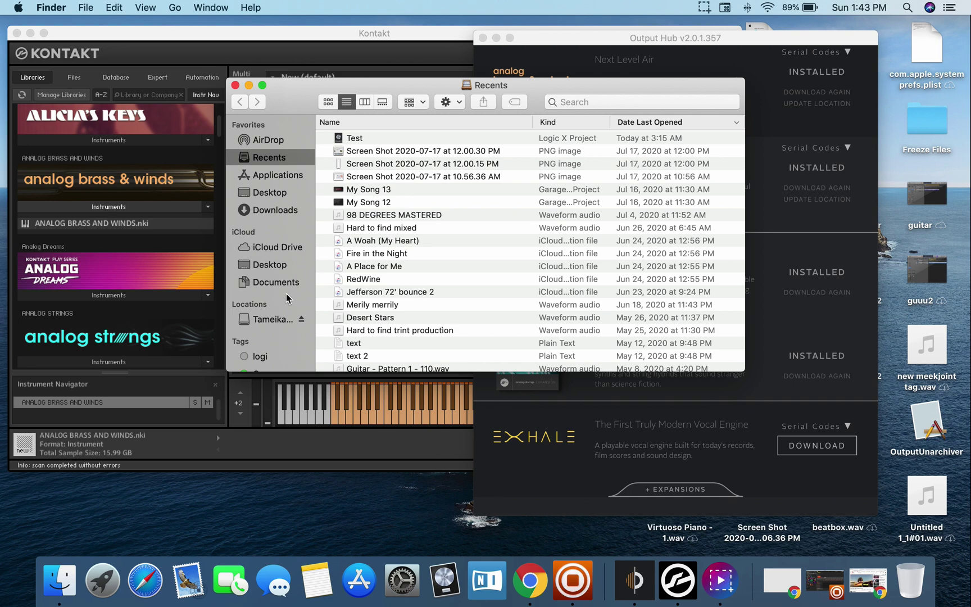
Open the Users folder on the external drive in Finder
left_click(271, 322)
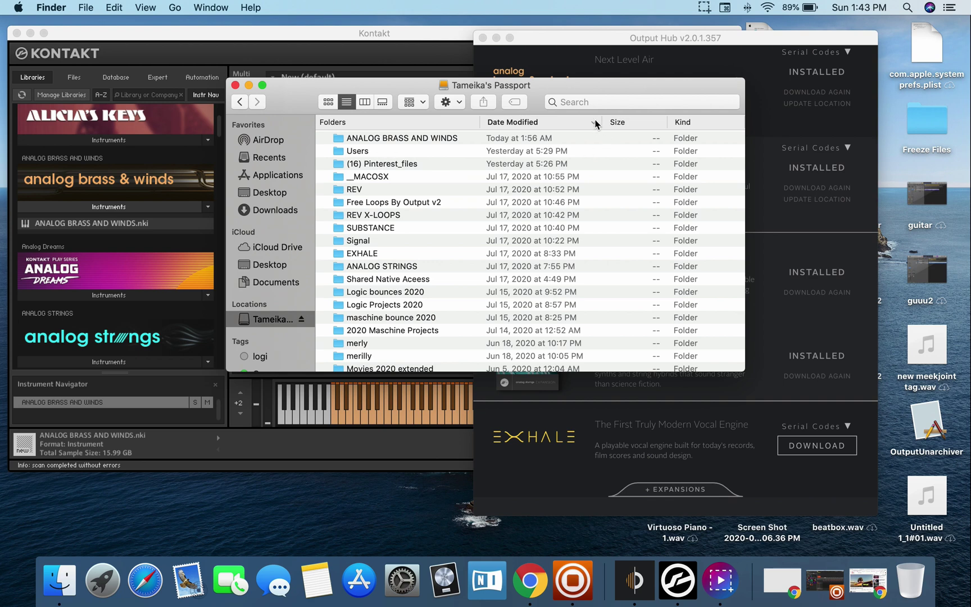
left_click_drag(601, 92, 507, 114)
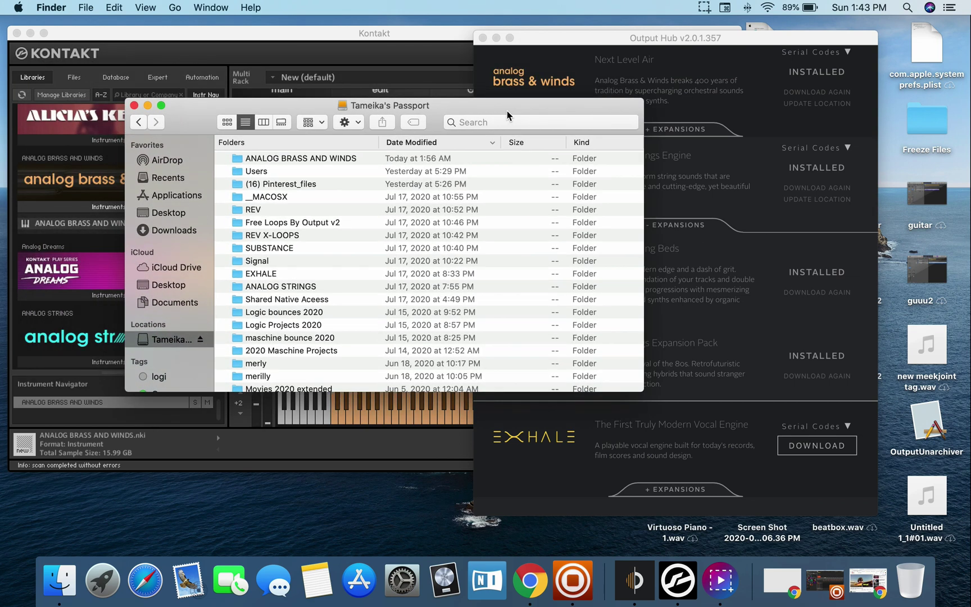
double_click(257, 172)
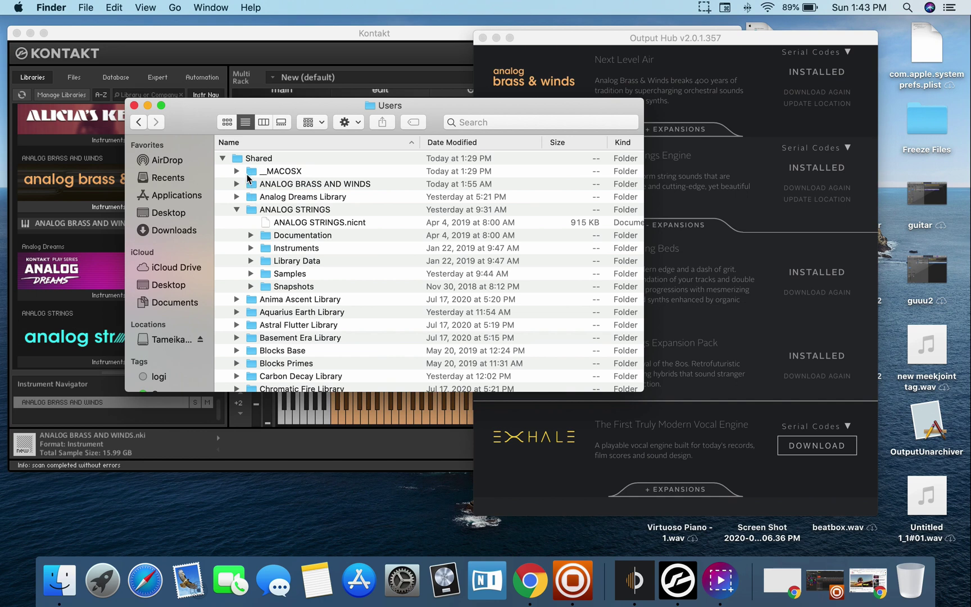
Expand Shared and select the ANALOG STRINGS library folder
left_click(223, 158)
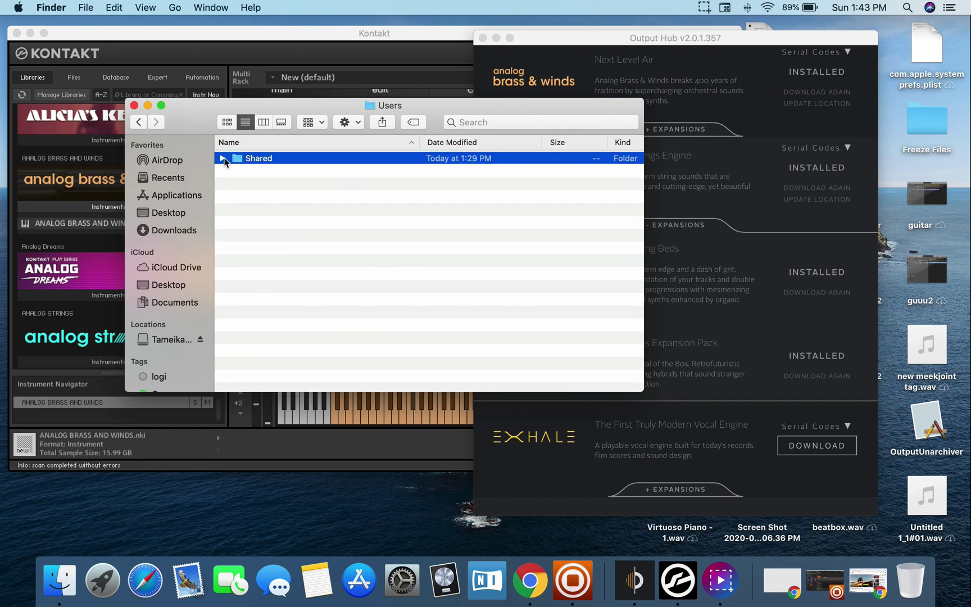
left_click(223, 159)
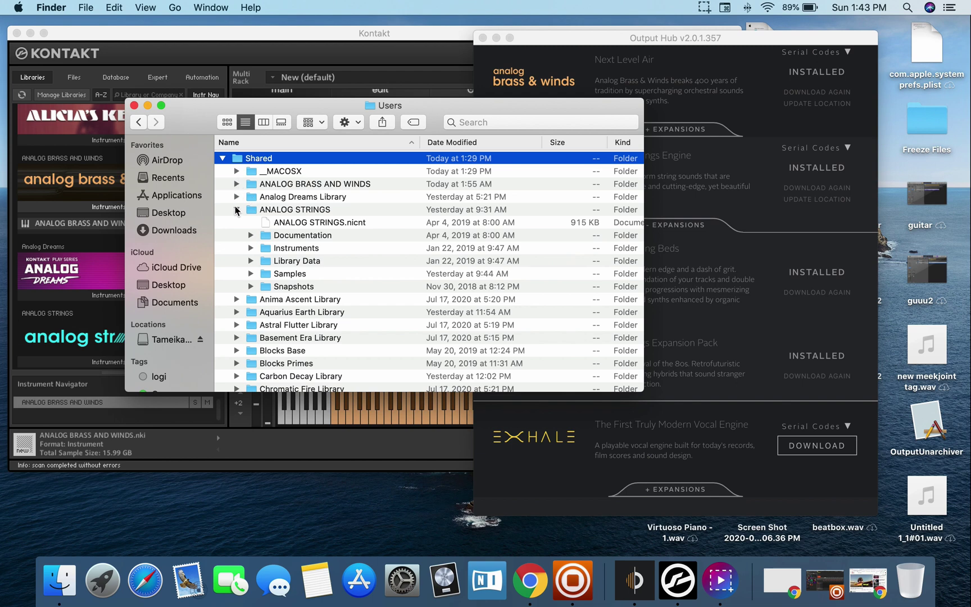
left_click(236, 209)
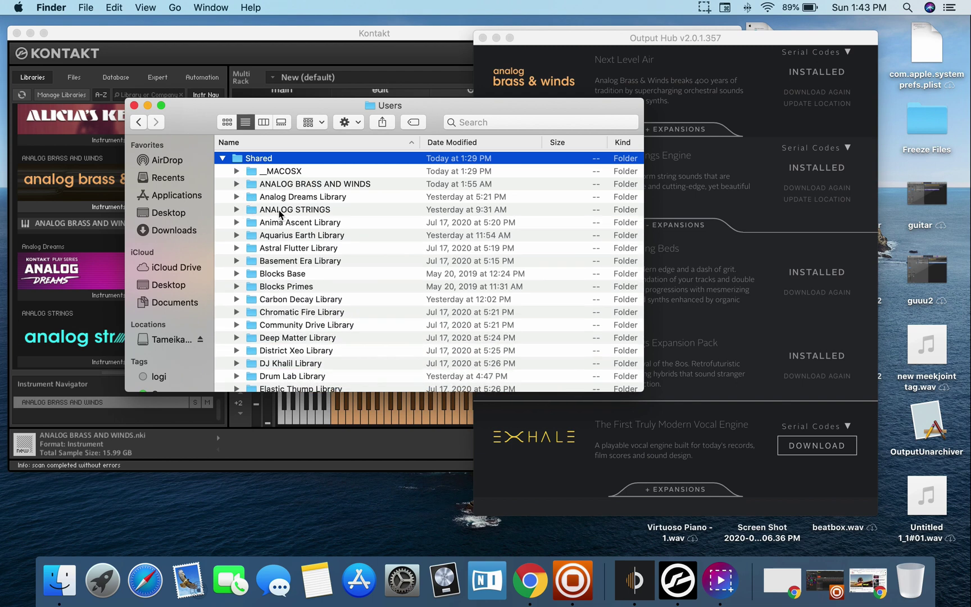
left_click(276, 212)
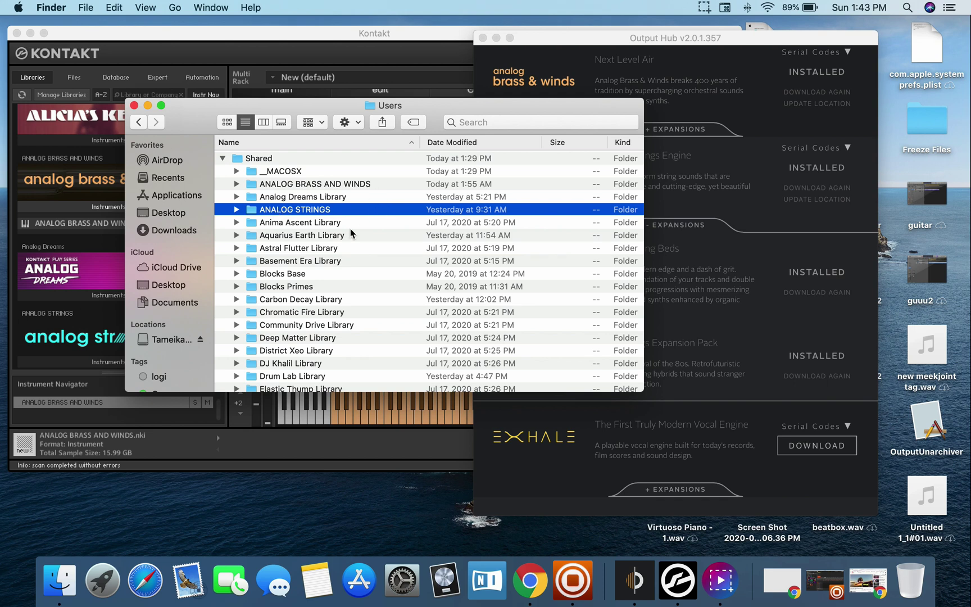
left_click_drag(196, 115, 58, 72)
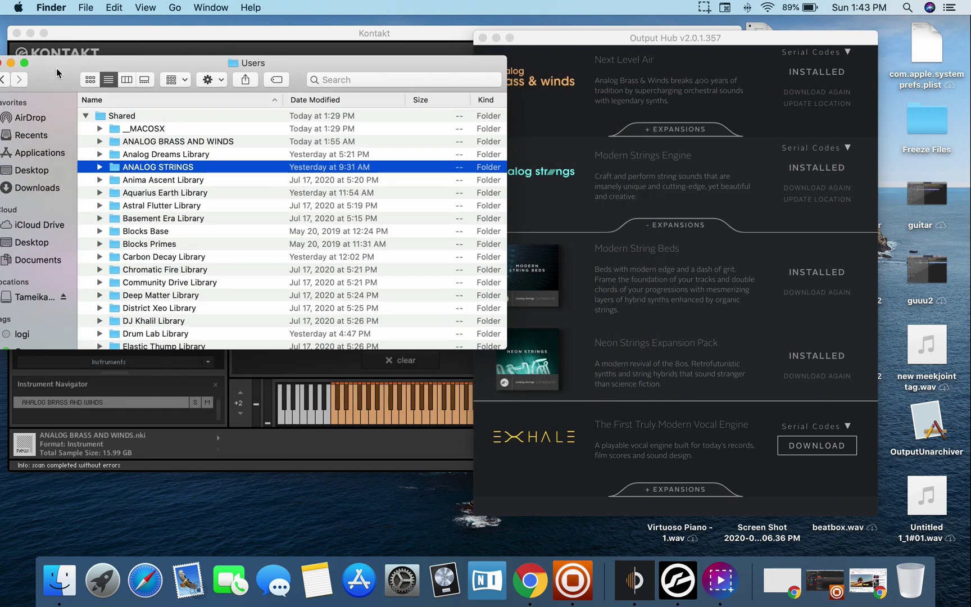
left_click(806, 207)
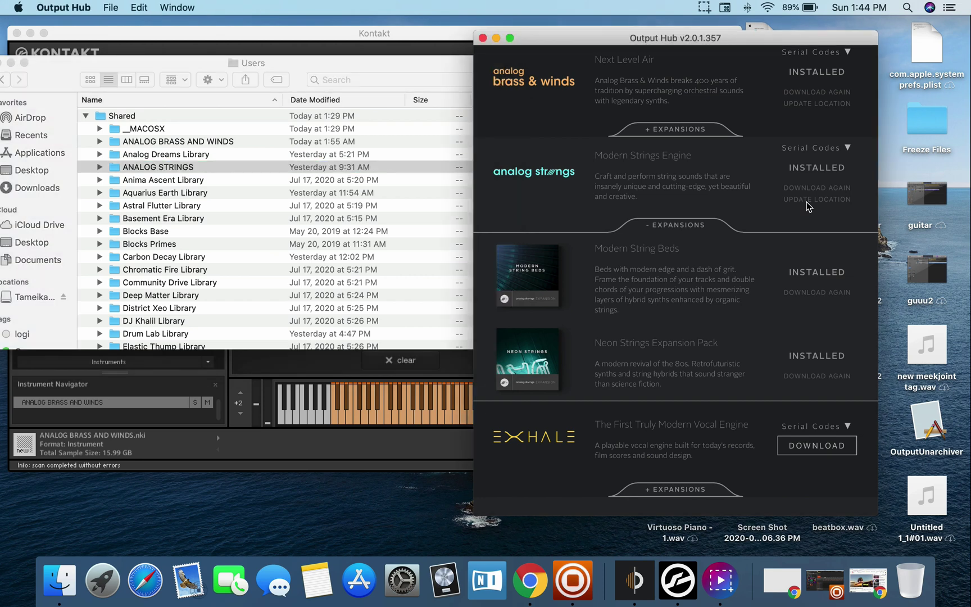
Start changing the Analog Strings install location and search the external drive for 'users'
left_click(806, 202)
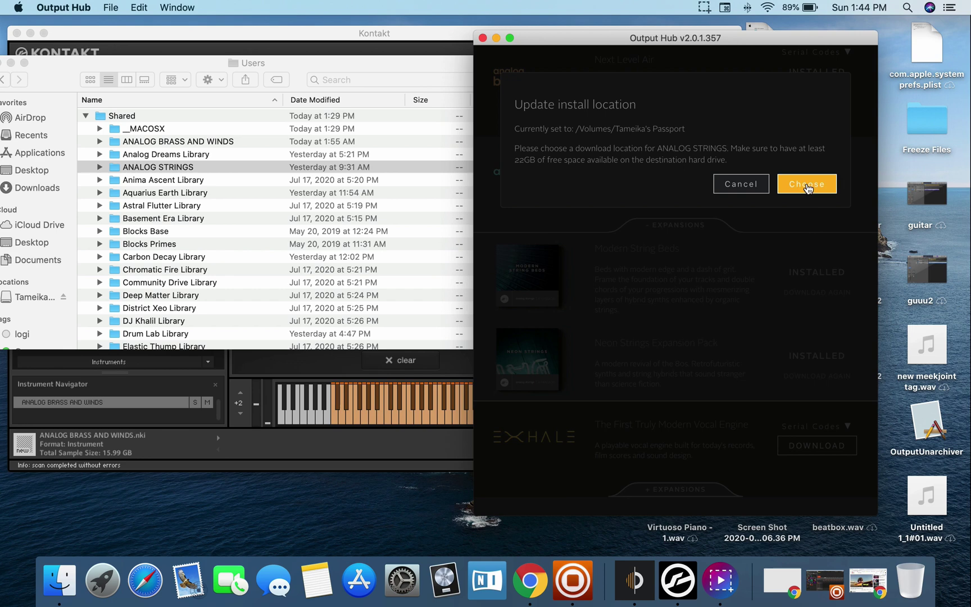
left_click(807, 187)
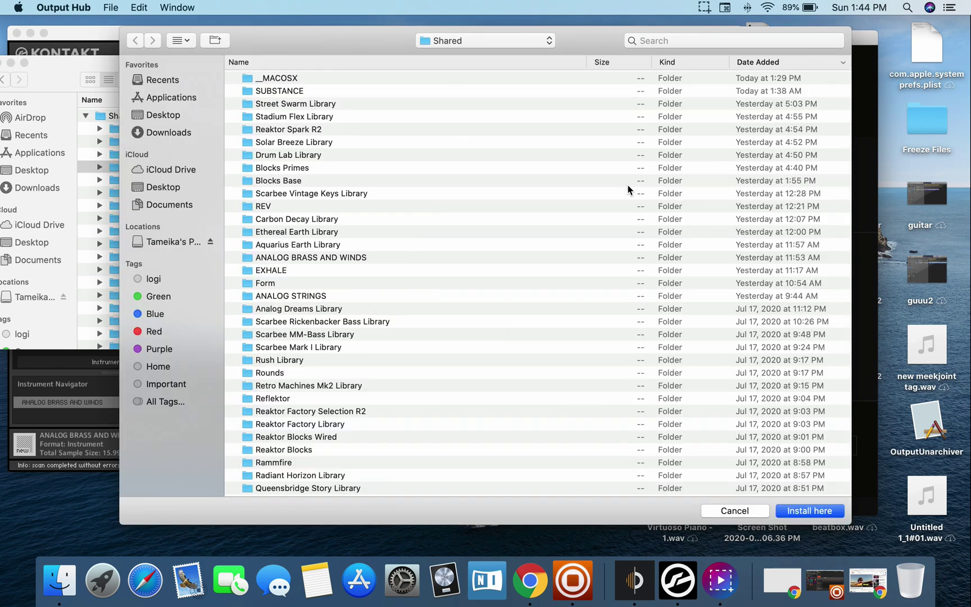
left_click(184, 240)
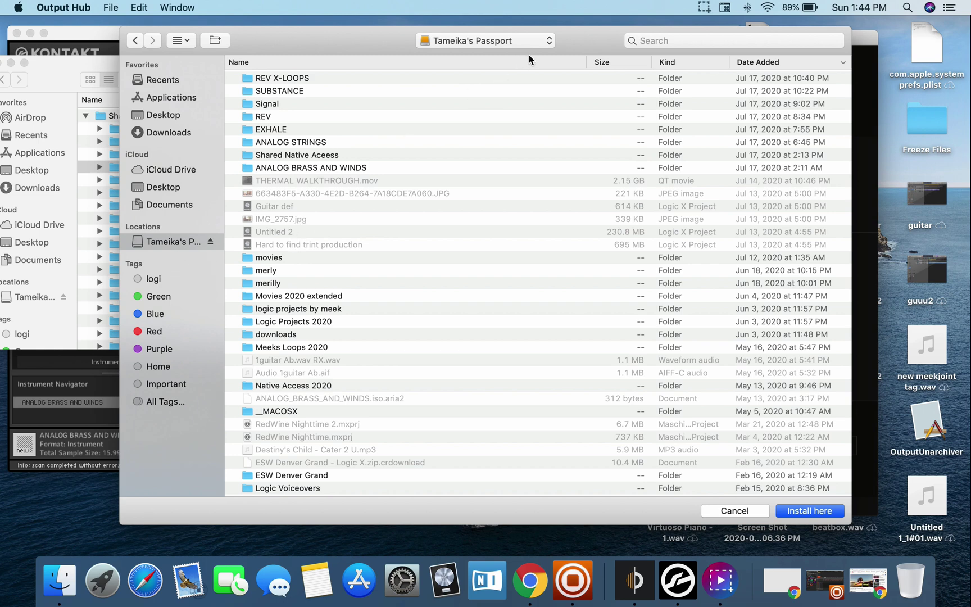
left_click(659, 38)
type("u")
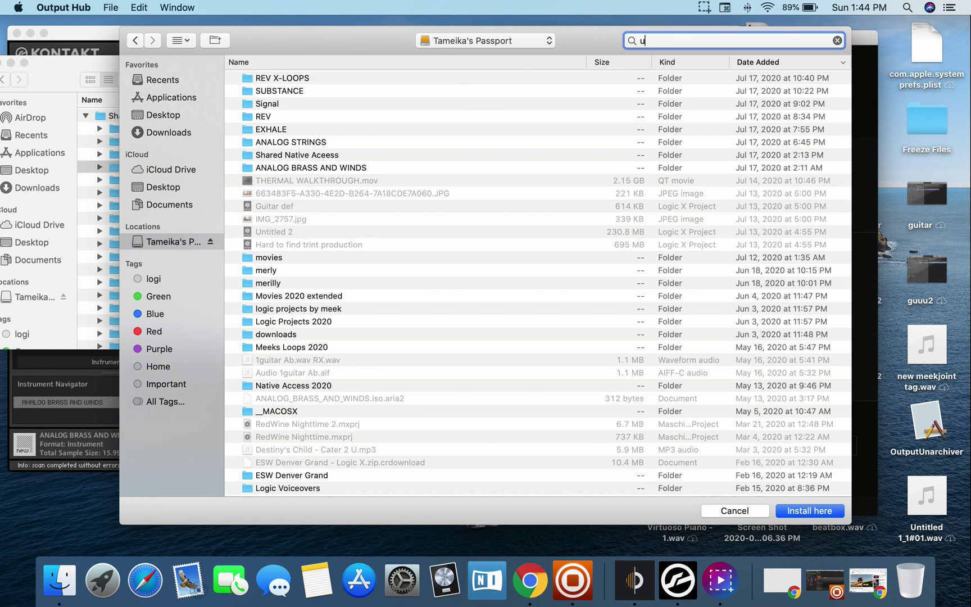
type("sers")
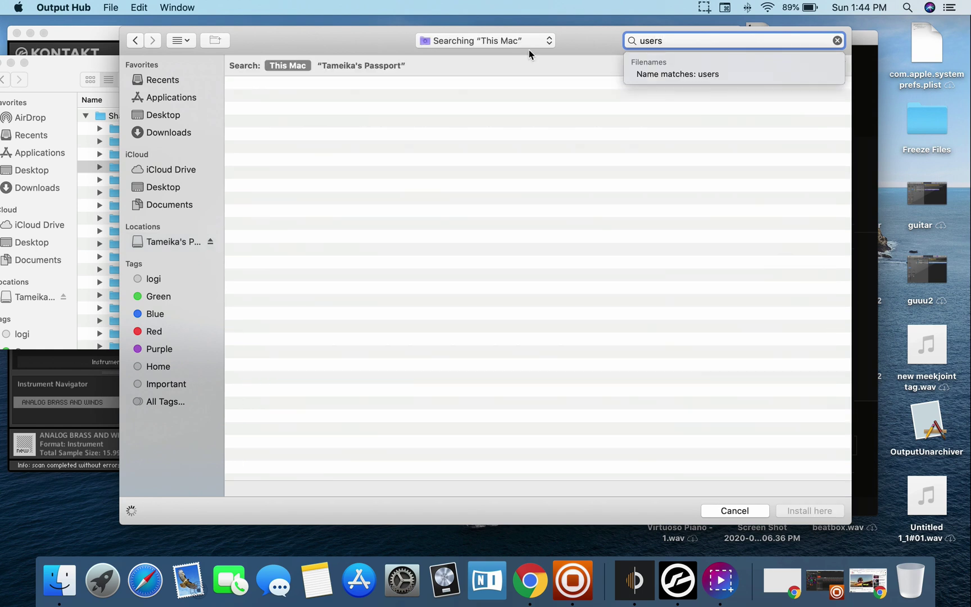
left_click(398, 65)
left_click(293, 63)
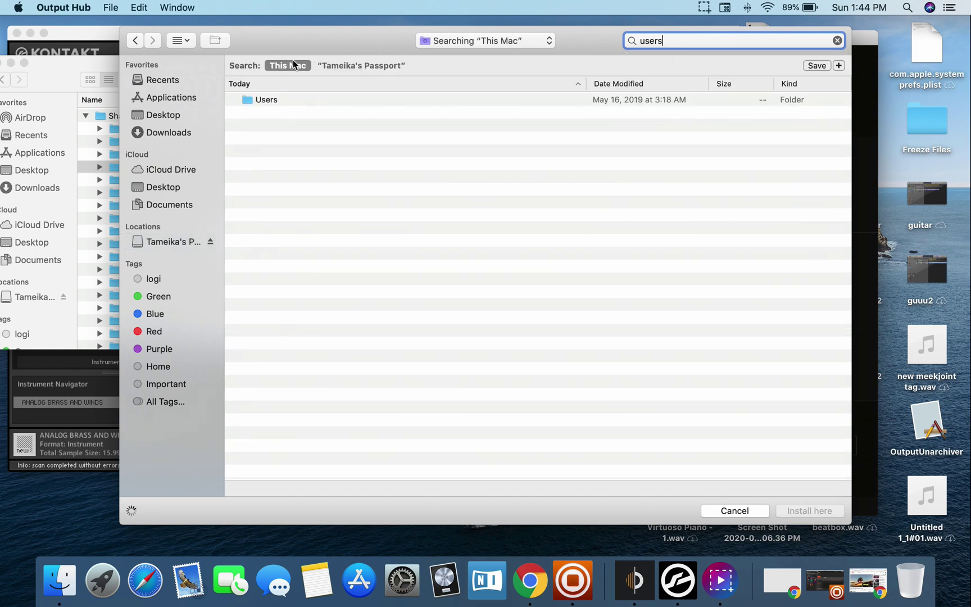
left_click(334, 67)
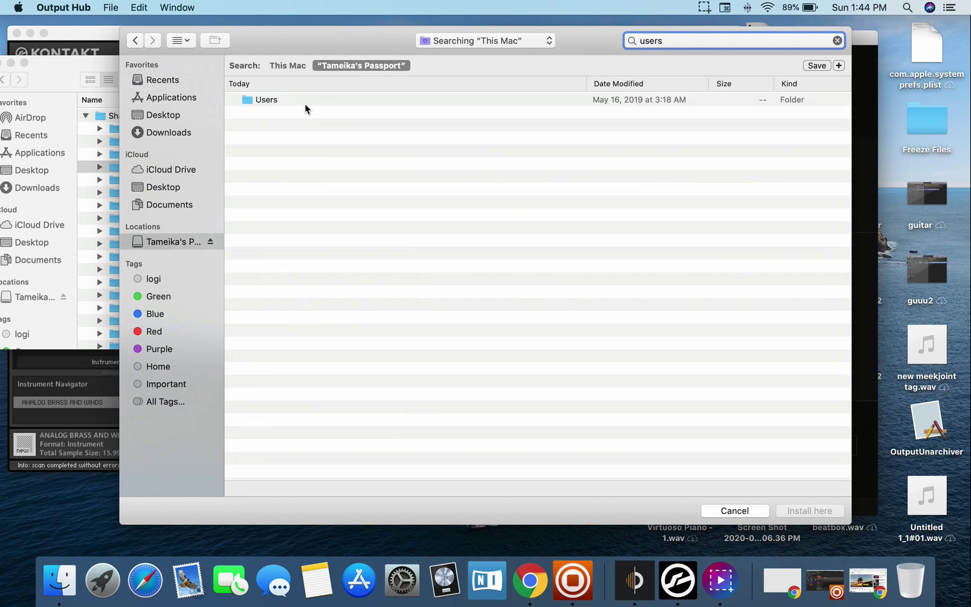
Pick the ANALOG STRINGS folder inside Users > Shared and install Analog Strings there
double_click(274, 100)
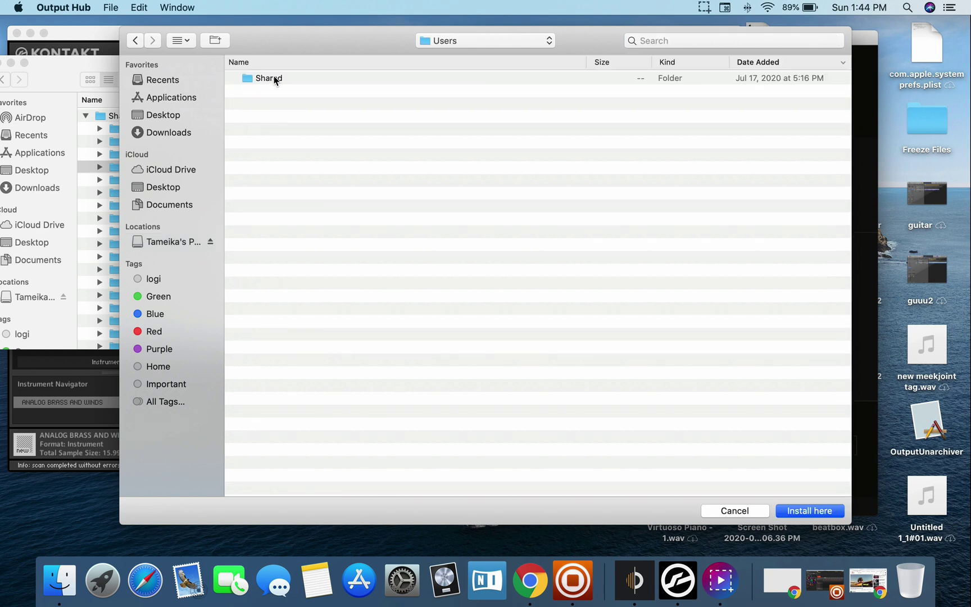
double_click(275, 78)
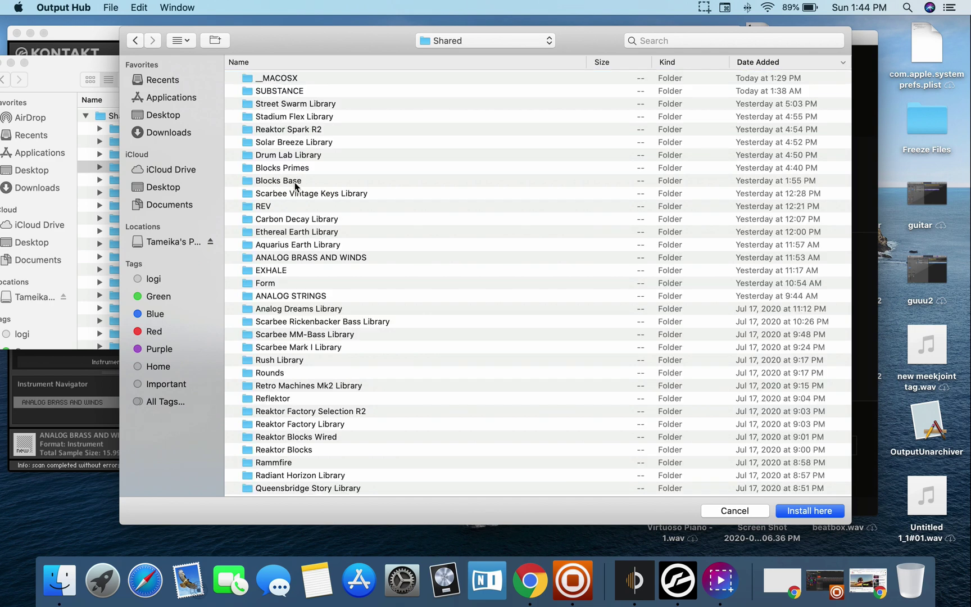
scroll(299, 278, "down", 2)
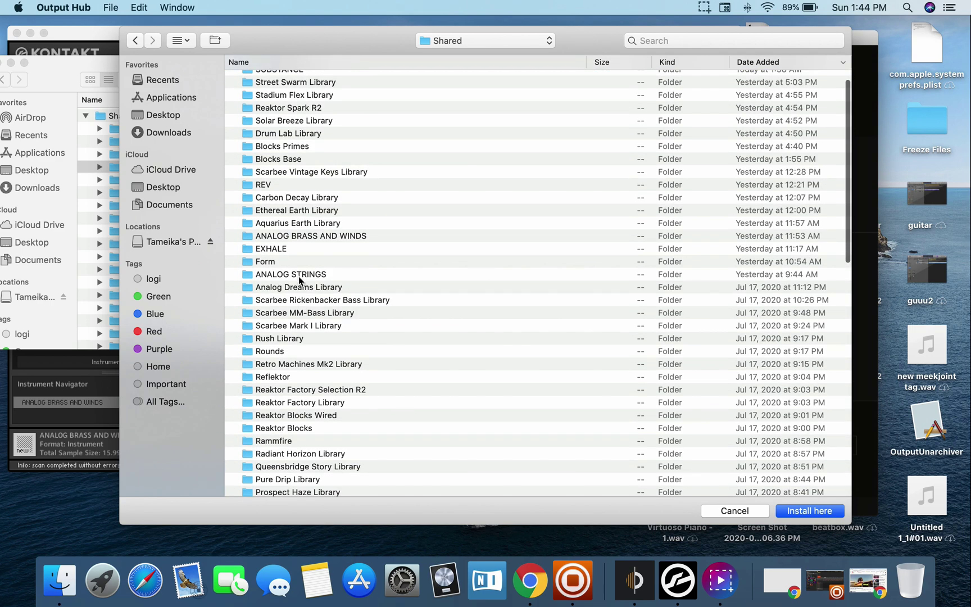
left_click(300, 275)
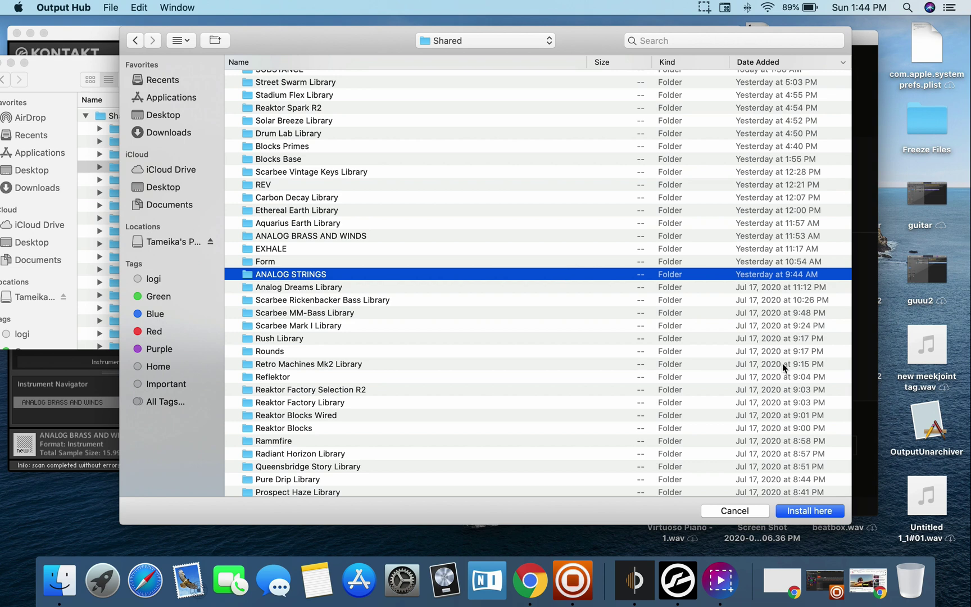
left_click(819, 510)
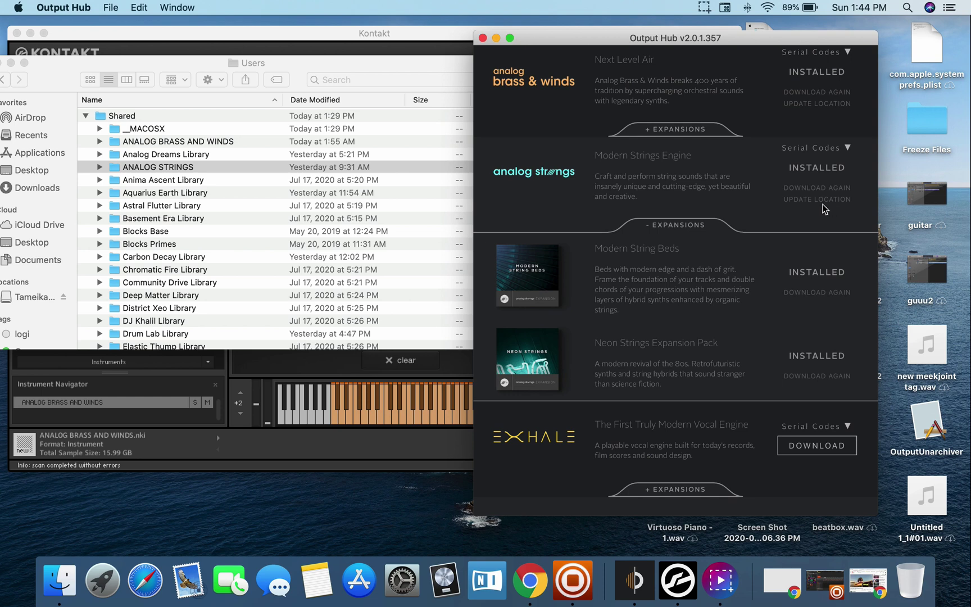
Re-download the Modern String Beds expansion pack and check the ANALOG STRINGS folder contents
left_click(833, 292)
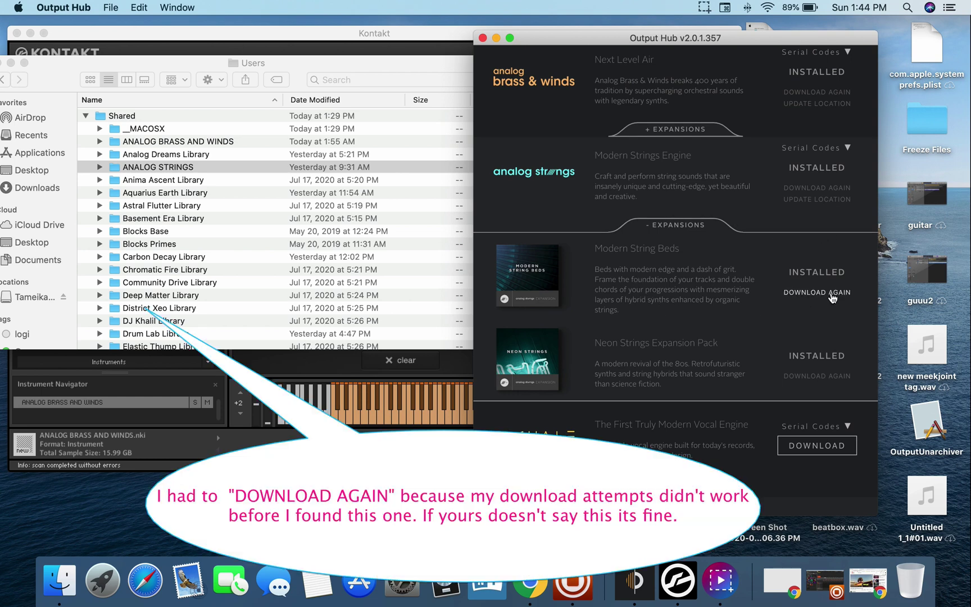
left_click(832, 293)
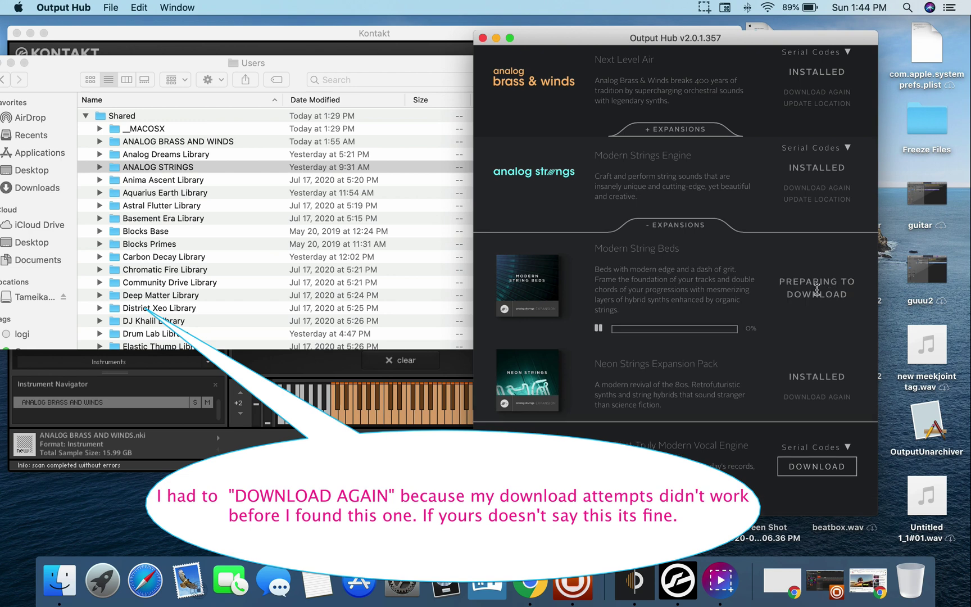
left_click(99, 167)
left_click(99, 167)
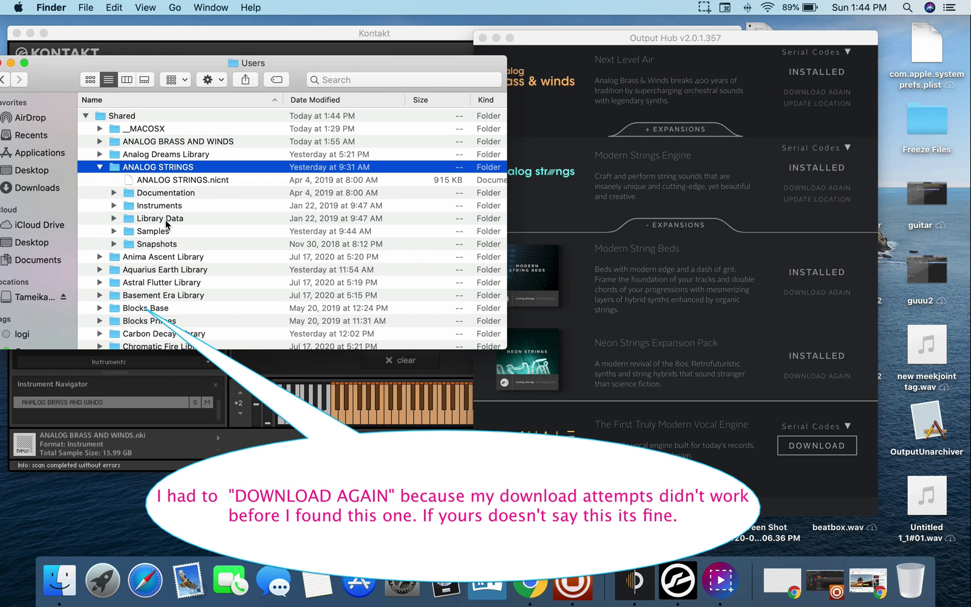
Re-download the Neon Strings Expansion Pack, then bring Kontakt forward
left_click(819, 376)
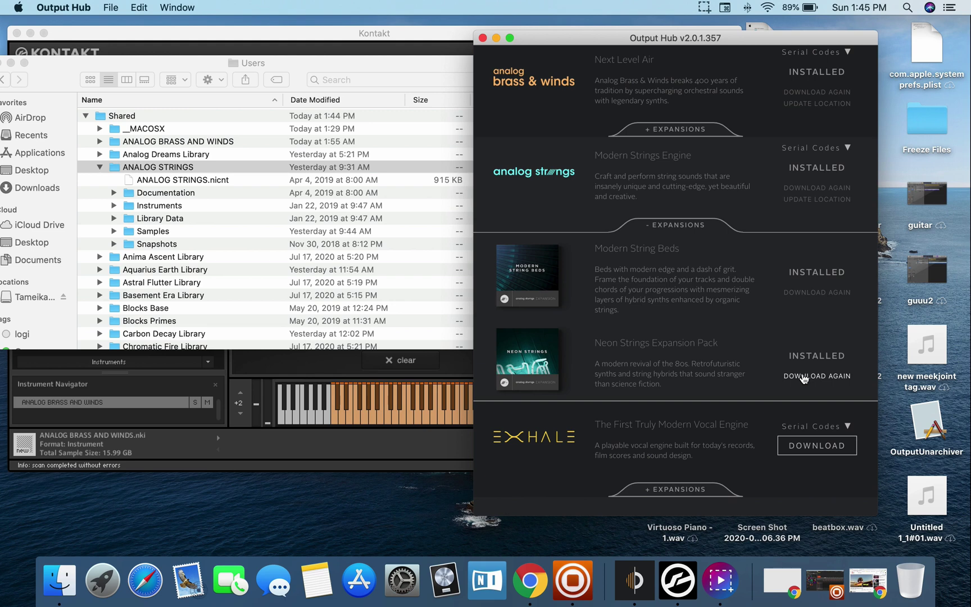
left_click(804, 377)
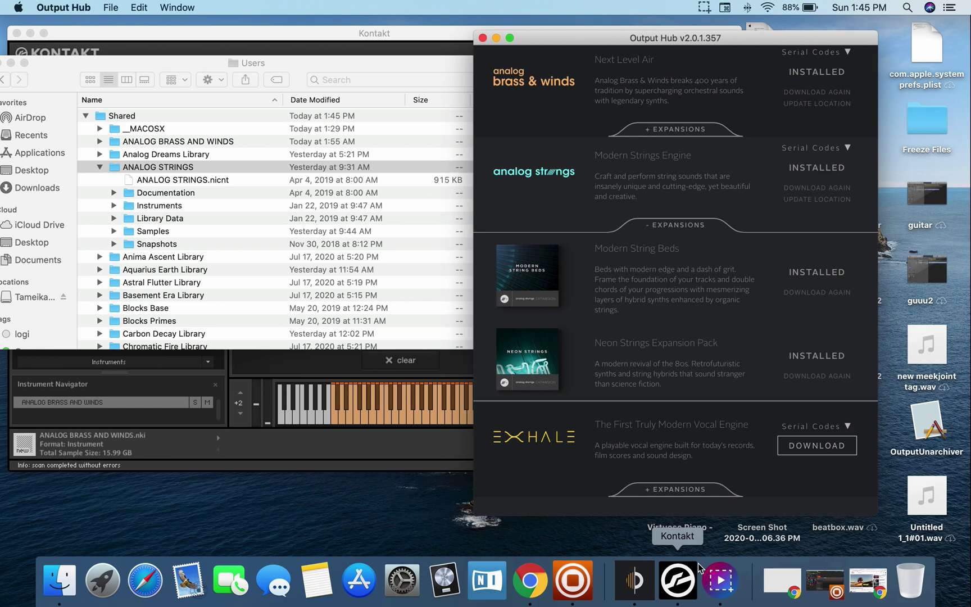
left_click(686, 590)
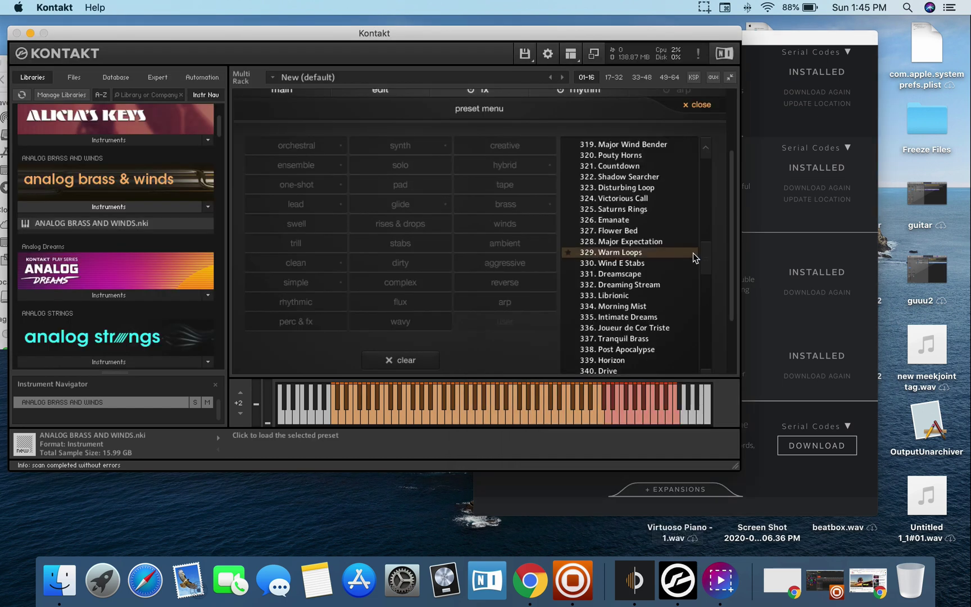
Remove the Analog Brass and Winds instrument without saving its changes
left_click(694, 107)
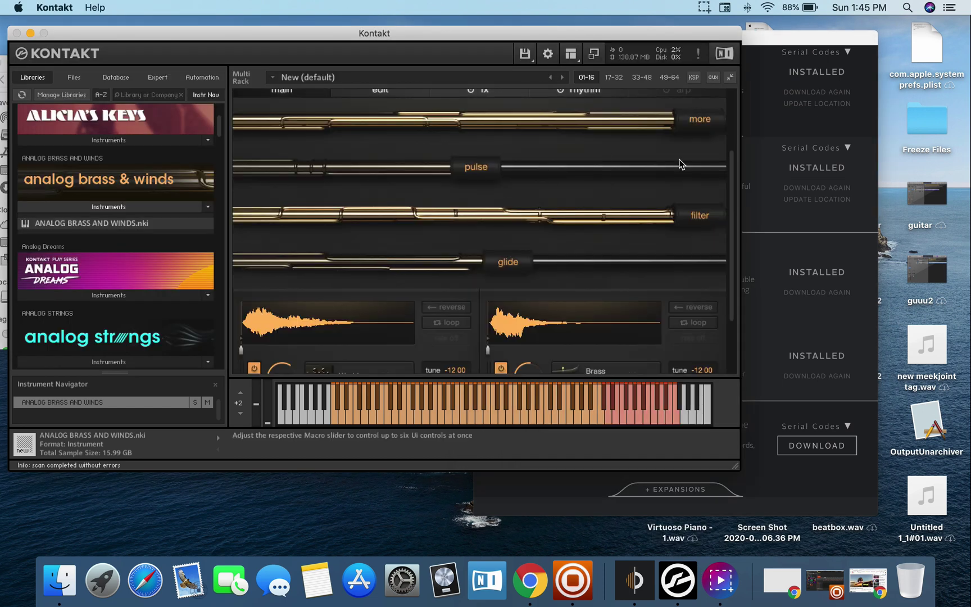
scroll(683, 164, "up", 3)
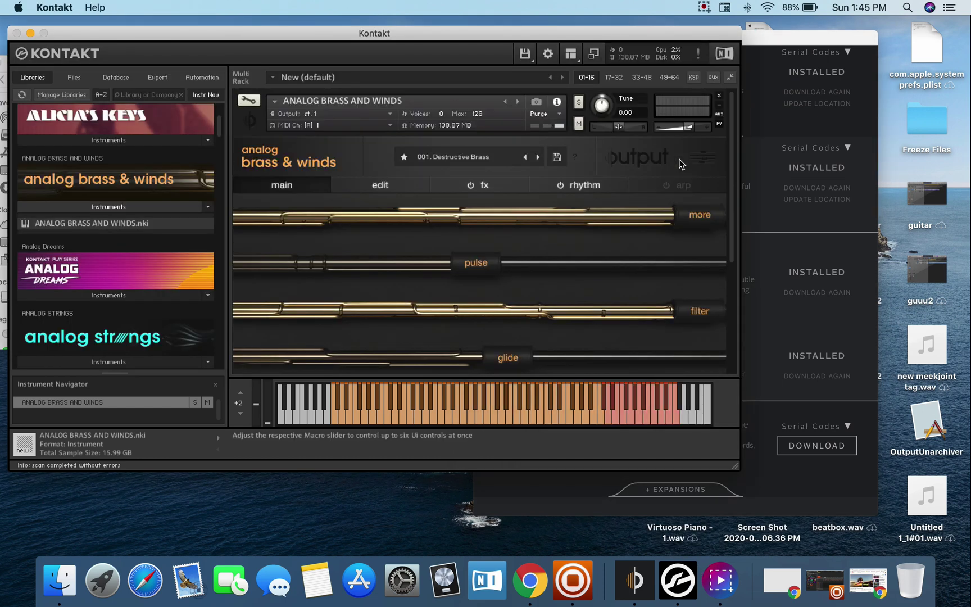
left_click(719, 97)
left_click(529, 208)
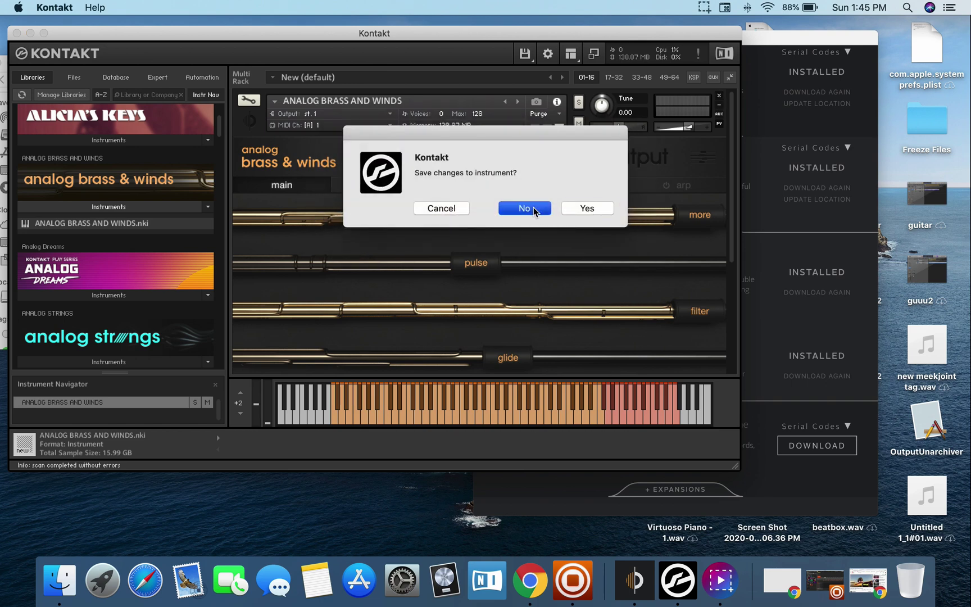
Load ANALOG STRINGS.nki from the Analog Strings instruments, landing on preset 001. Grandiosity
left_click_drag(219, 130, 223, 144)
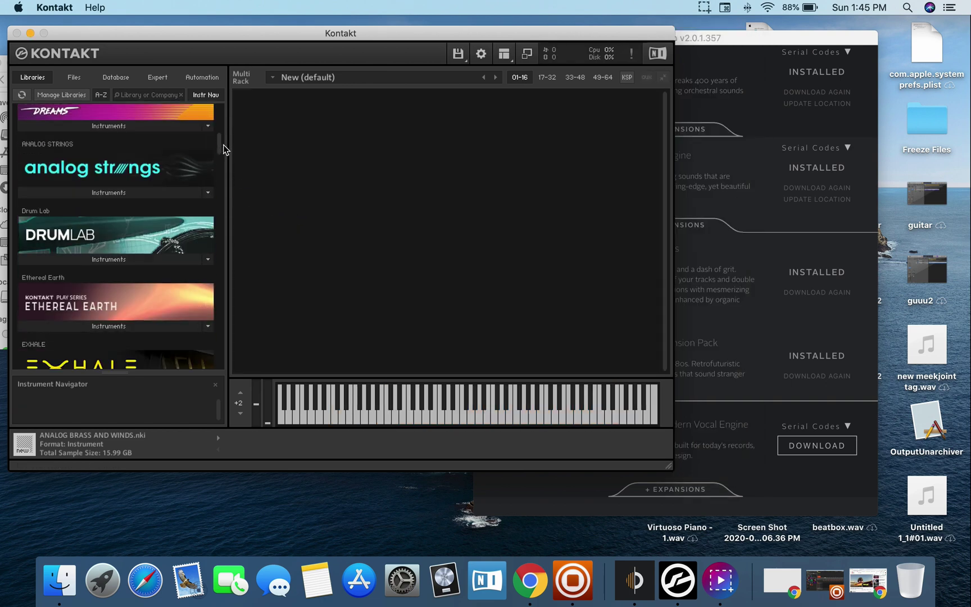
left_click(118, 193)
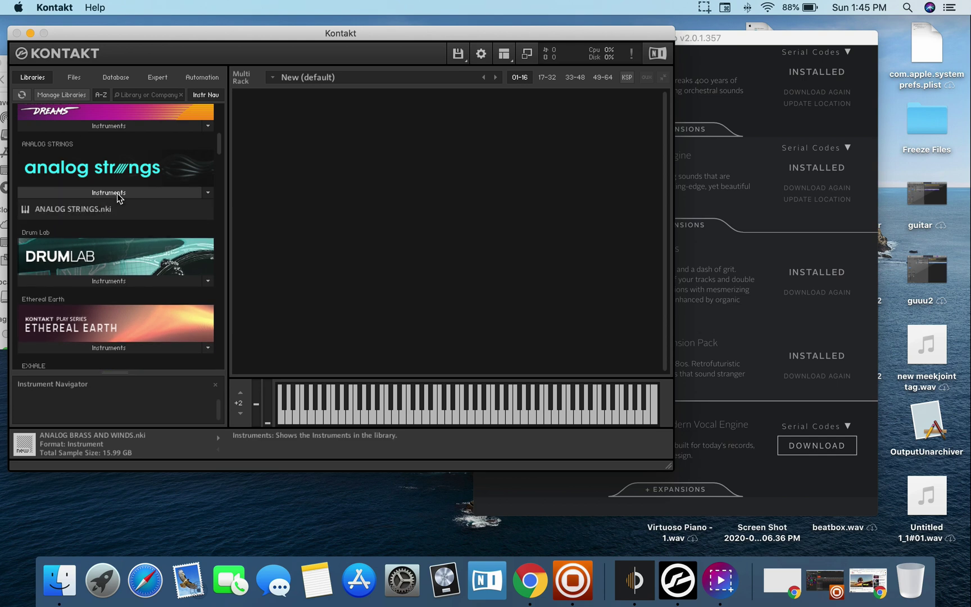
double_click(110, 210)
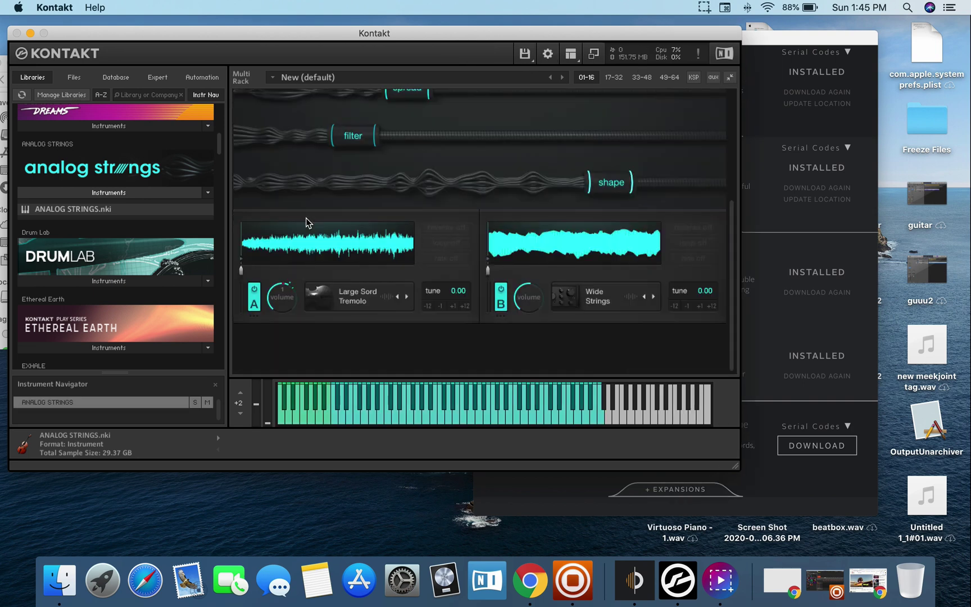
scroll(306, 223, "up", 6)
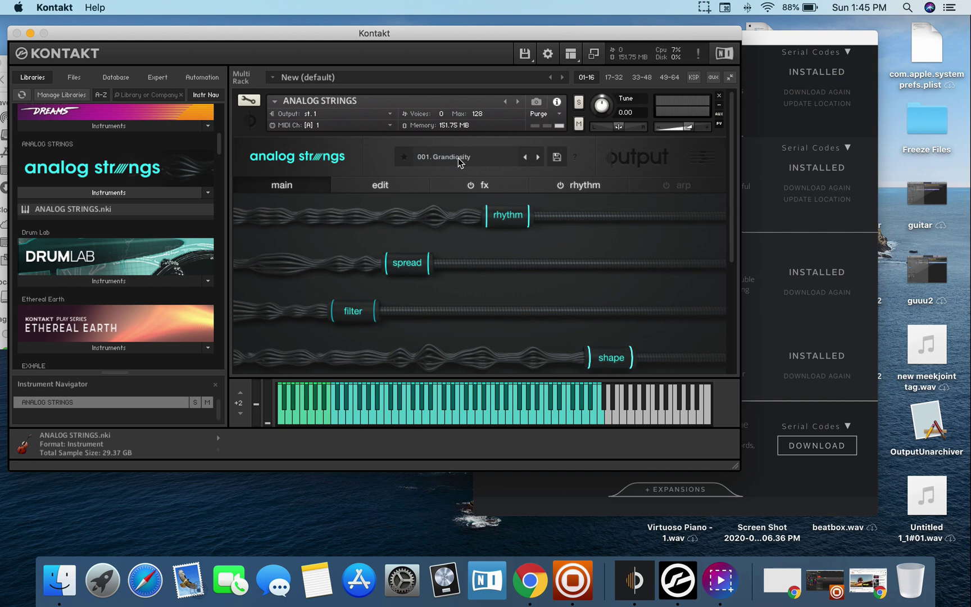
left_click(458, 158)
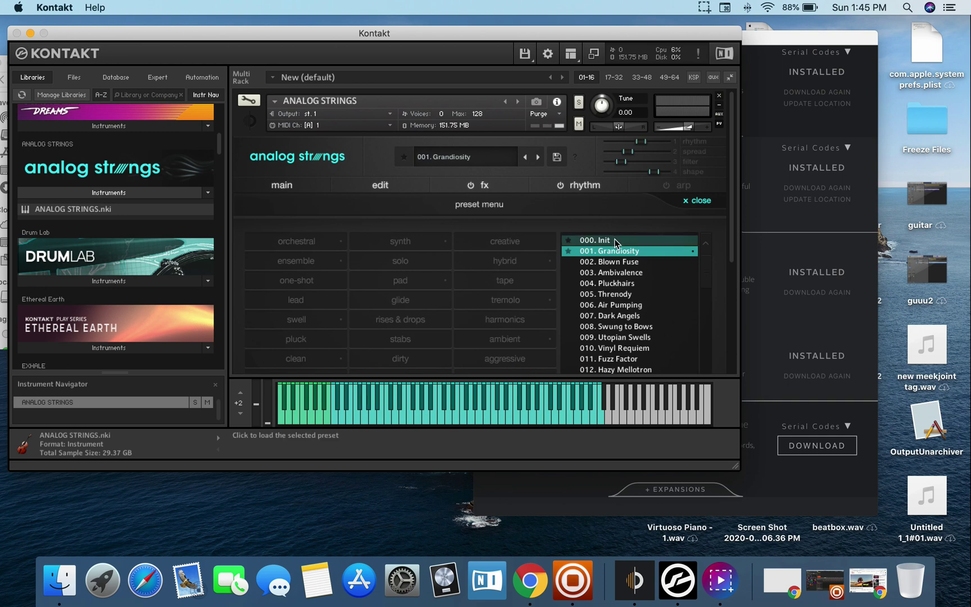
Run --- SCAN ---.nka from the preset menu so Analog Strings lists 701 presets
left_click_drag(731, 243, 733, 329)
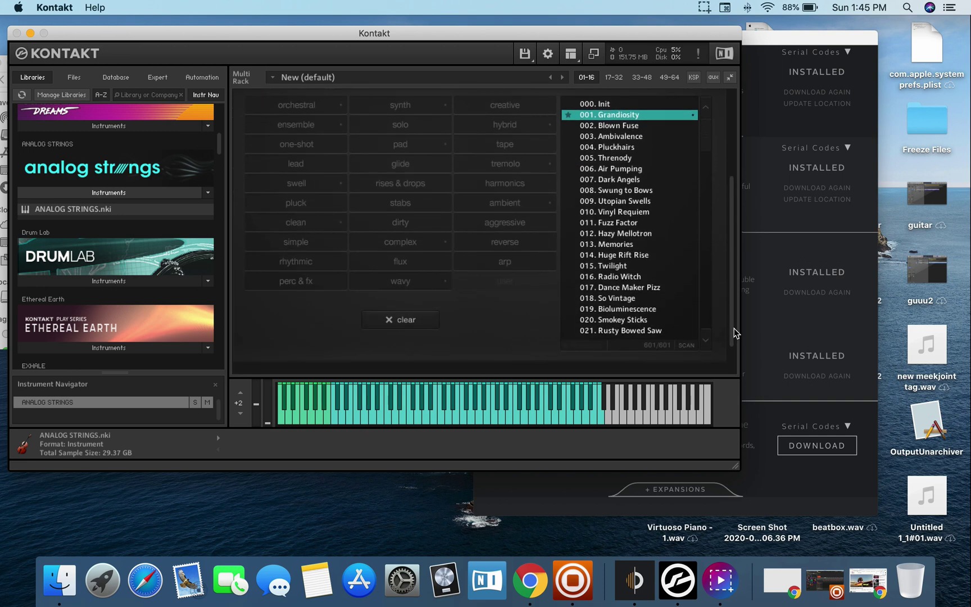
left_click(687, 346)
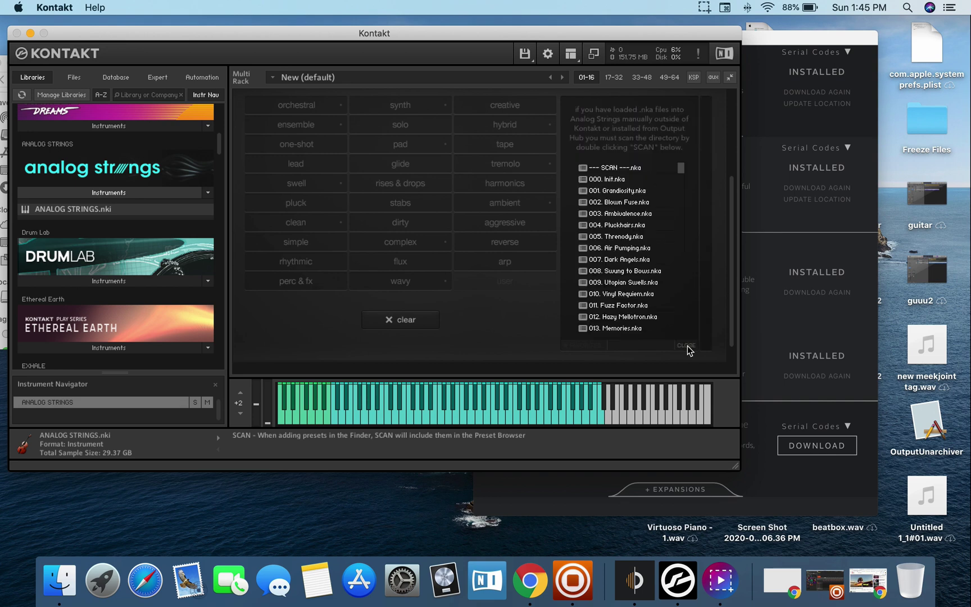
double_click(628, 168)
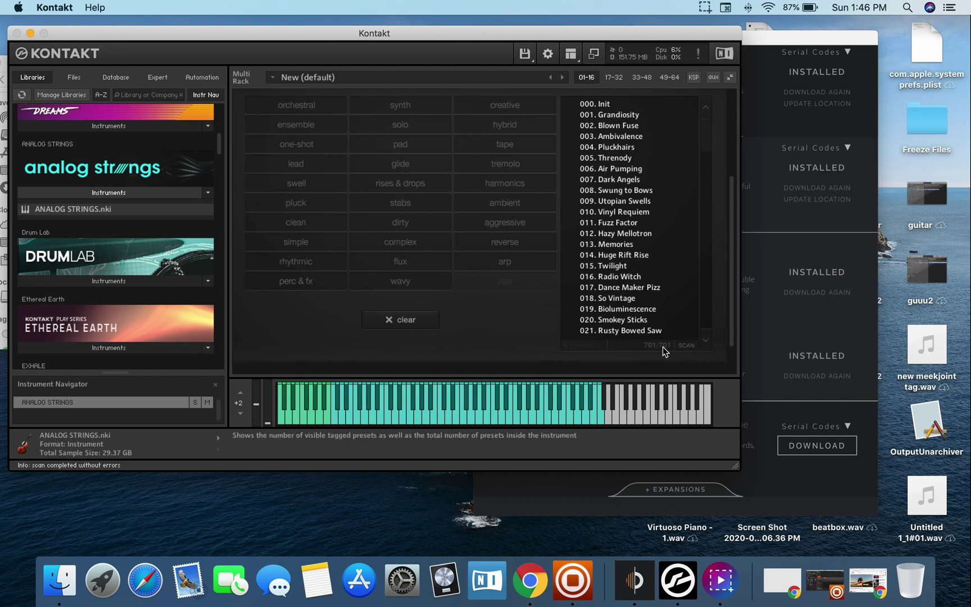
Scroll to the NEO presets, then remove Analog Strings without saving changes
left_click_drag(705, 137, 697, 340)
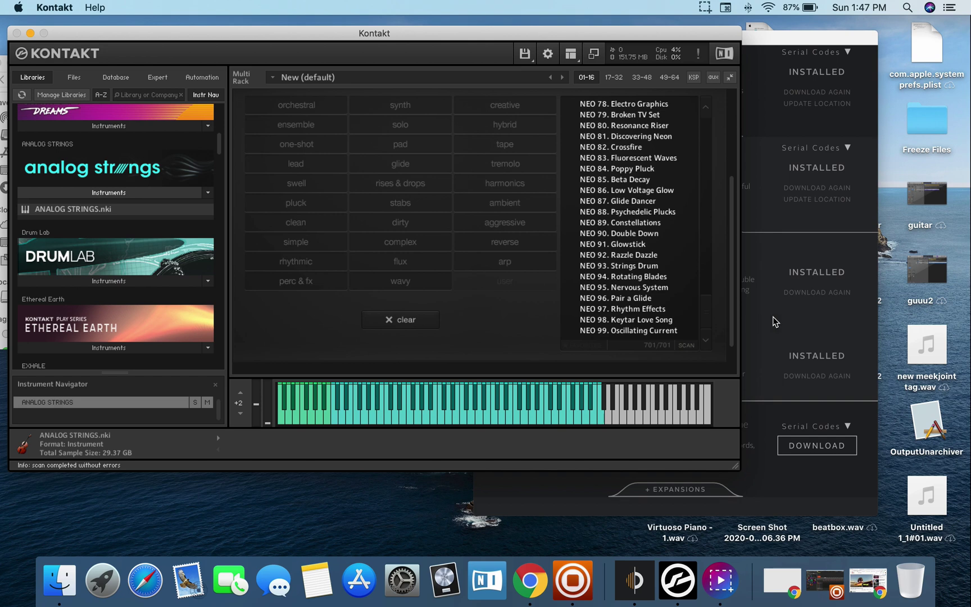
scroll(646, 256, "up", 5)
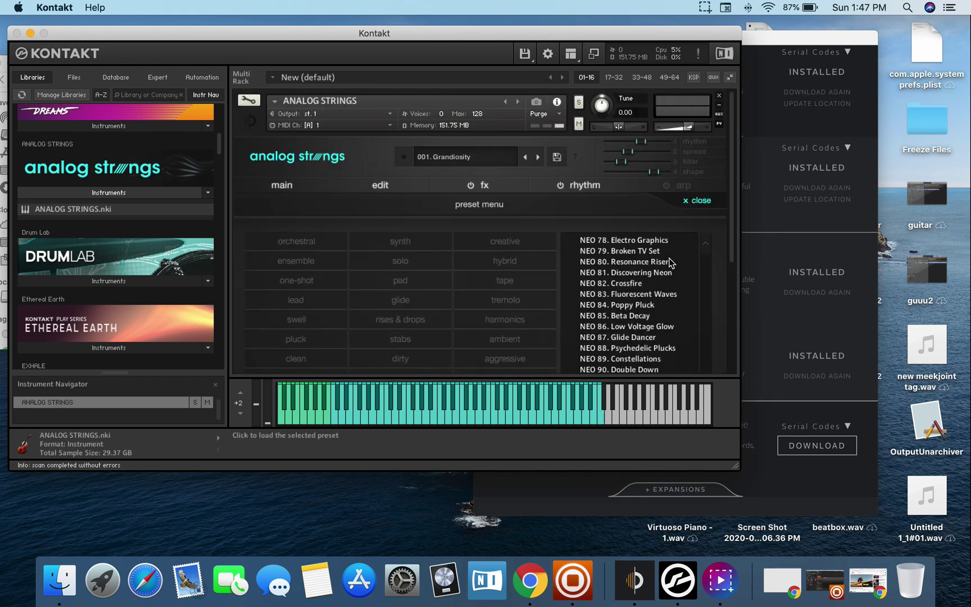
left_click(720, 99)
left_click(535, 208)
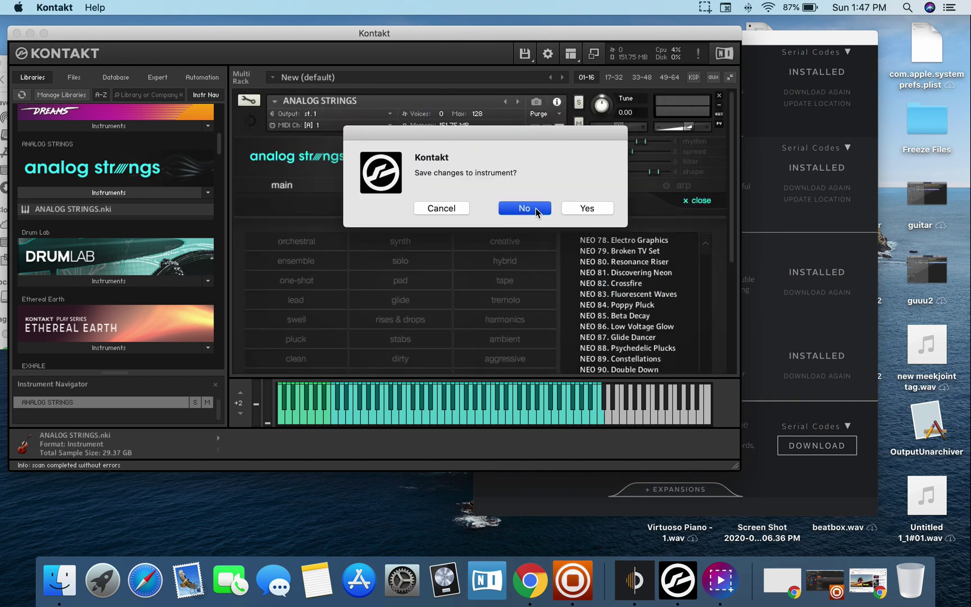
Expand EXHALE's expansions to show Ambient Vocals, Barely Vocals and Indie Vocals awaiting download
left_click(754, 453)
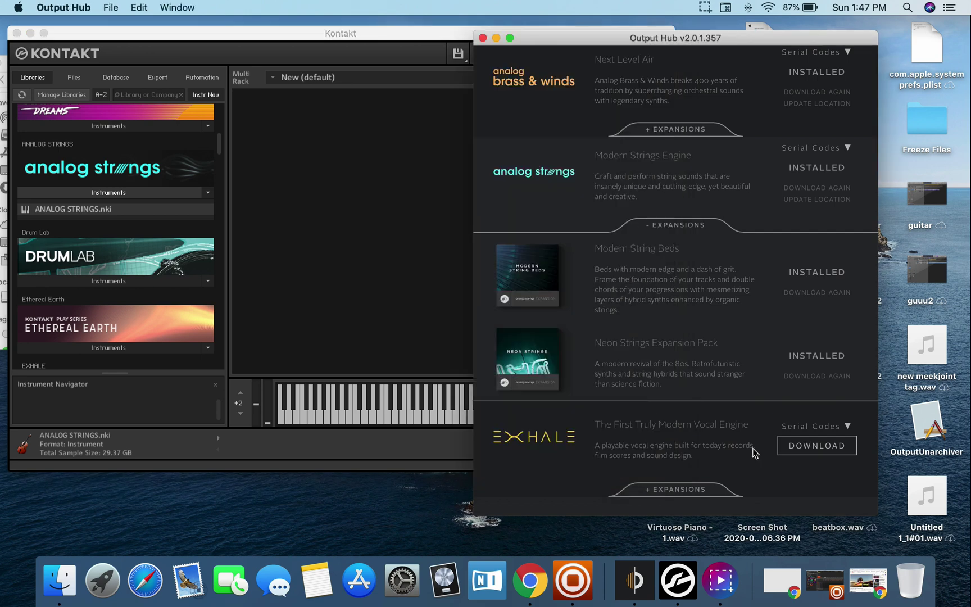
scroll(737, 441, "down", 8)
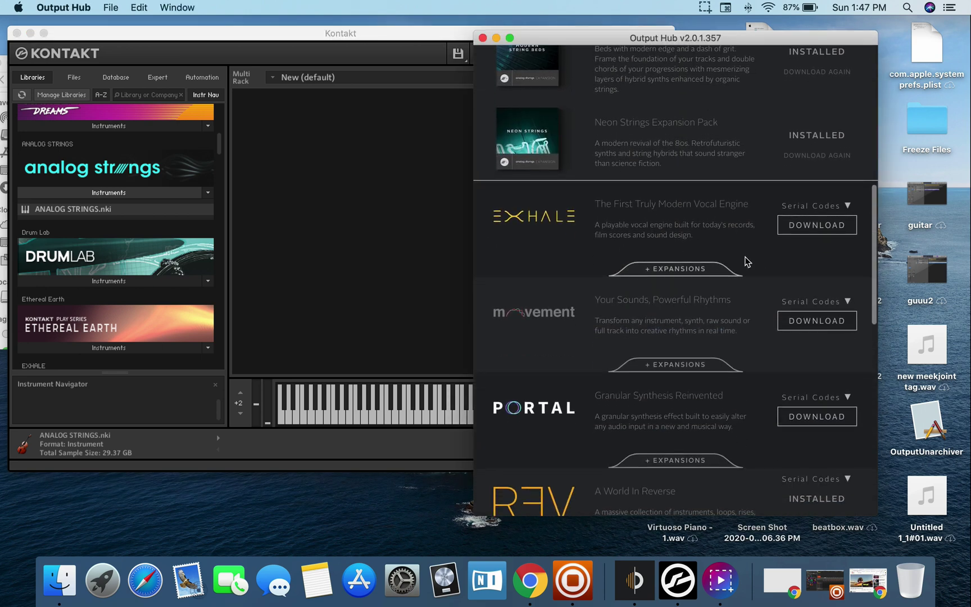
left_click(710, 270)
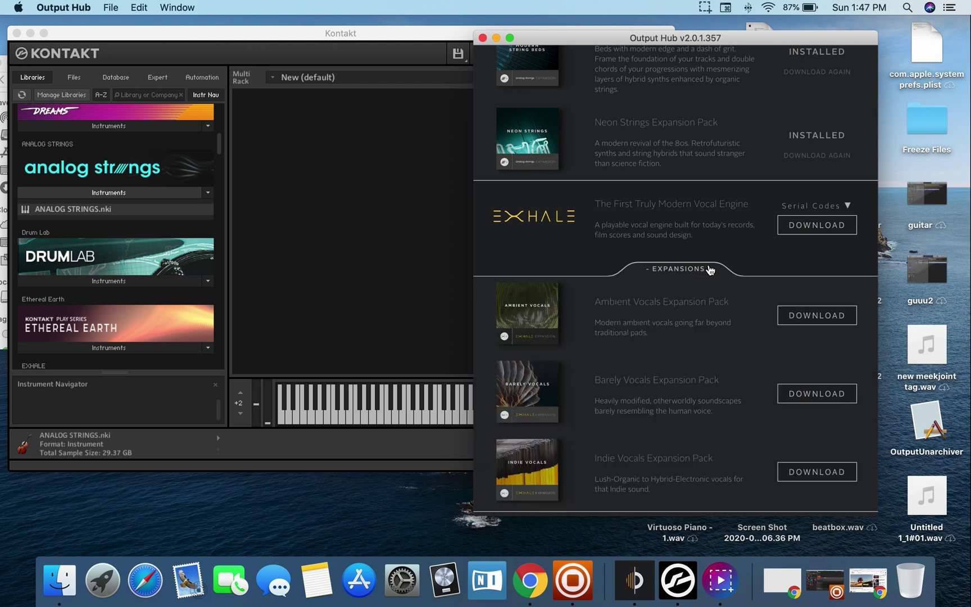
scroll(677, 333, "down", 2)
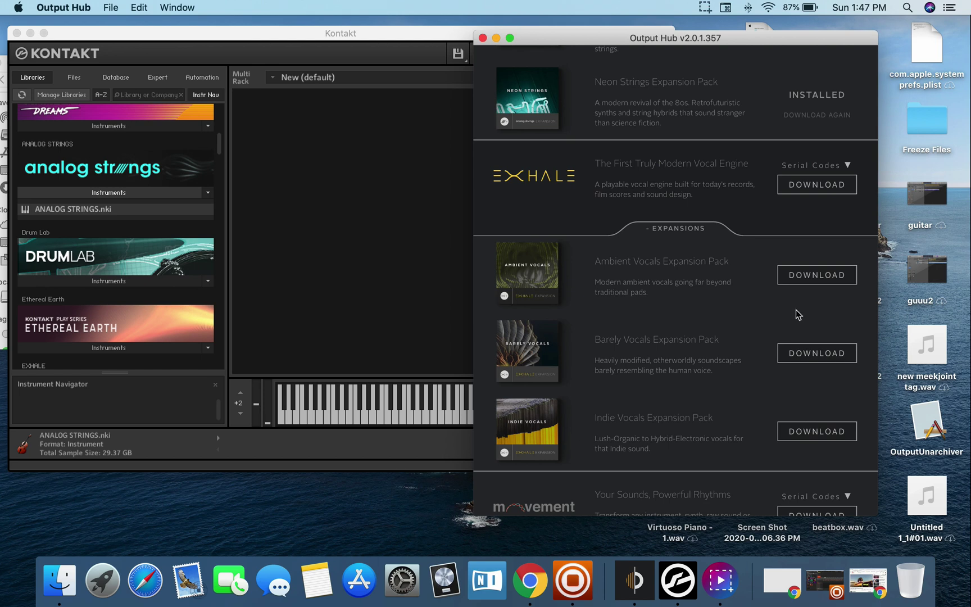
scroll(763, 330, "down", 3)
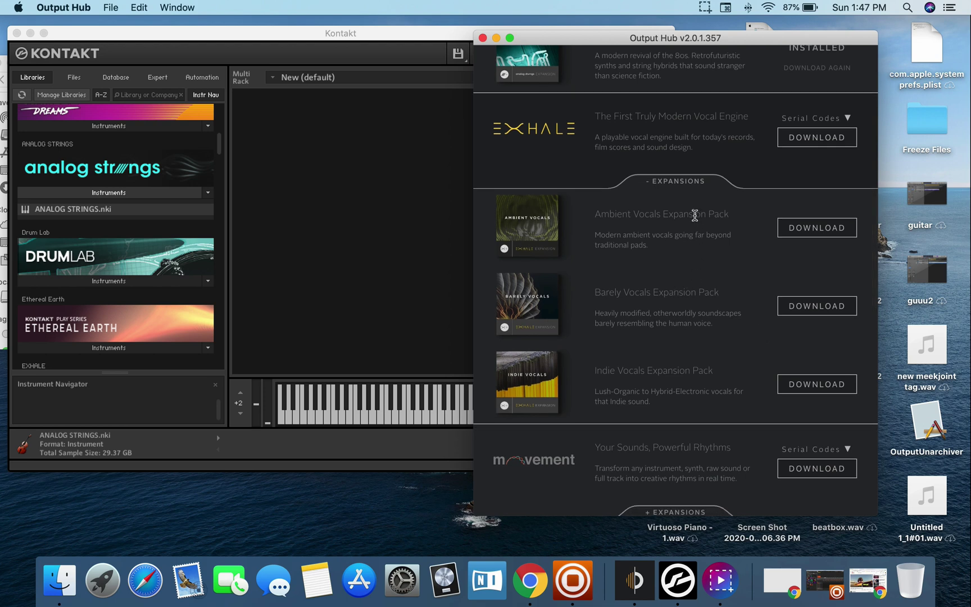
In Finder's Shared folder, collapse ANALOG STRINGS and select the existing EXHALE library folder
left_click(60, 581)
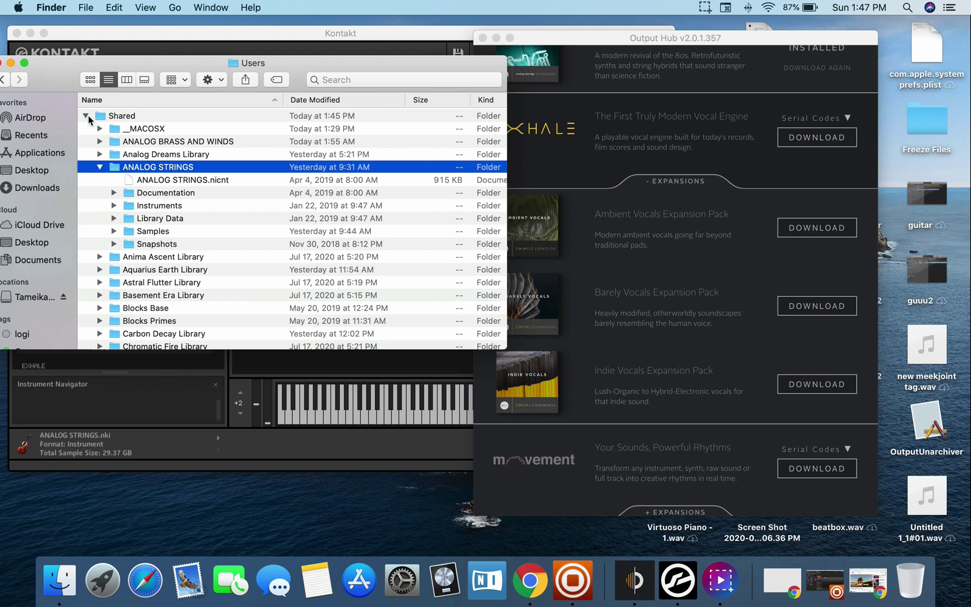
left_click(86, 115)
left_click(88, 115)
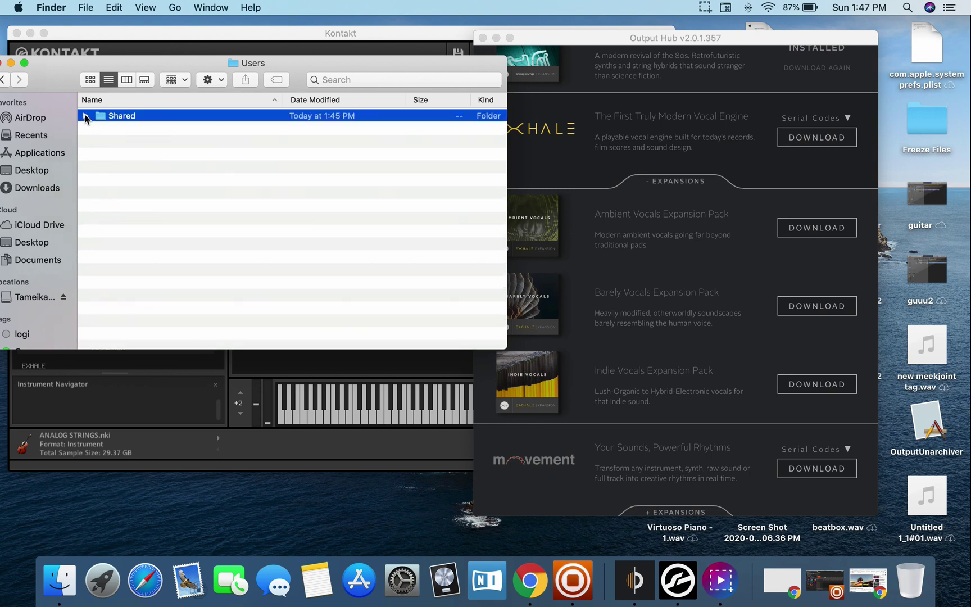
left_click(86, 116)
left_click(99, 166)
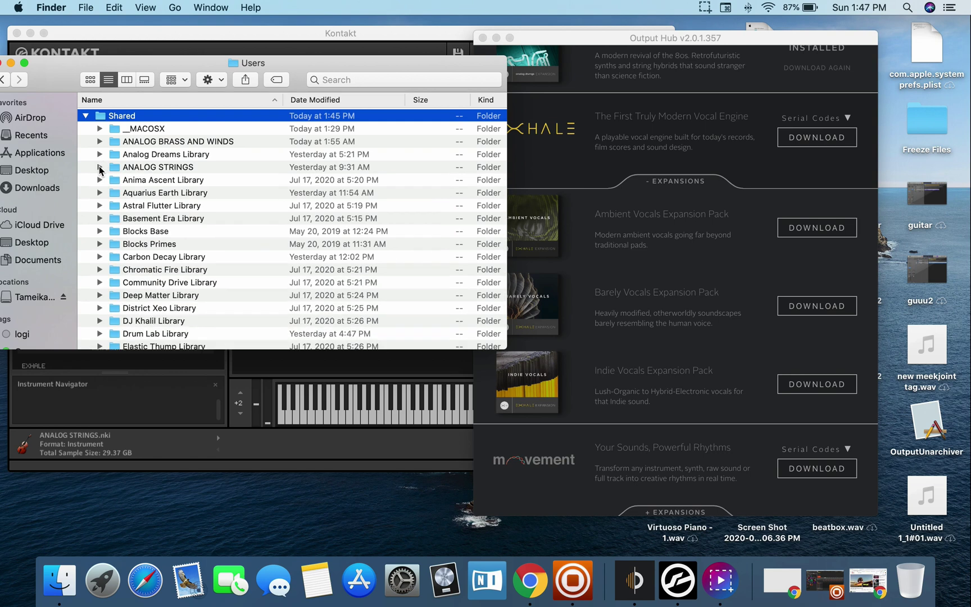
scroll(141, 201, "down", 1)
scroll(141, 200, "down", 1)
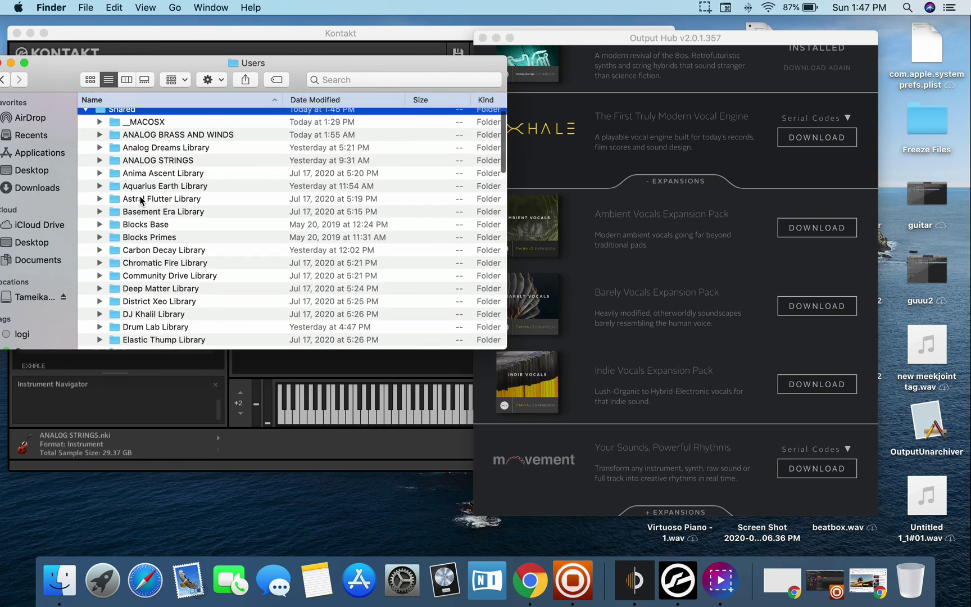
scroll(142, 200, "up", 2)
scroll(148, 242, "down", 5)
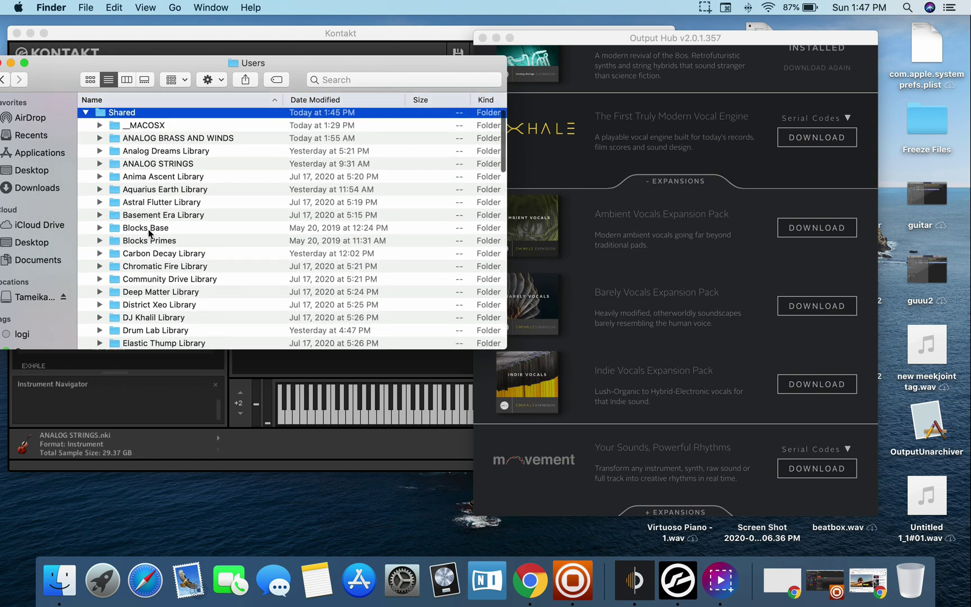
left_click(147, 243)
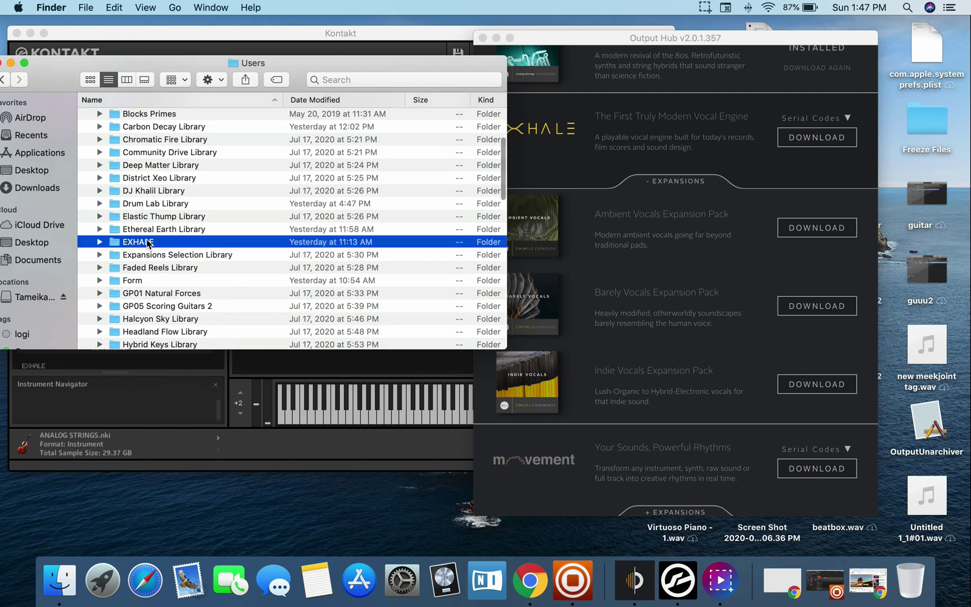
Start the EXHALE download in Output Hub and proceed to choosing an install location
left_click(819, 138)
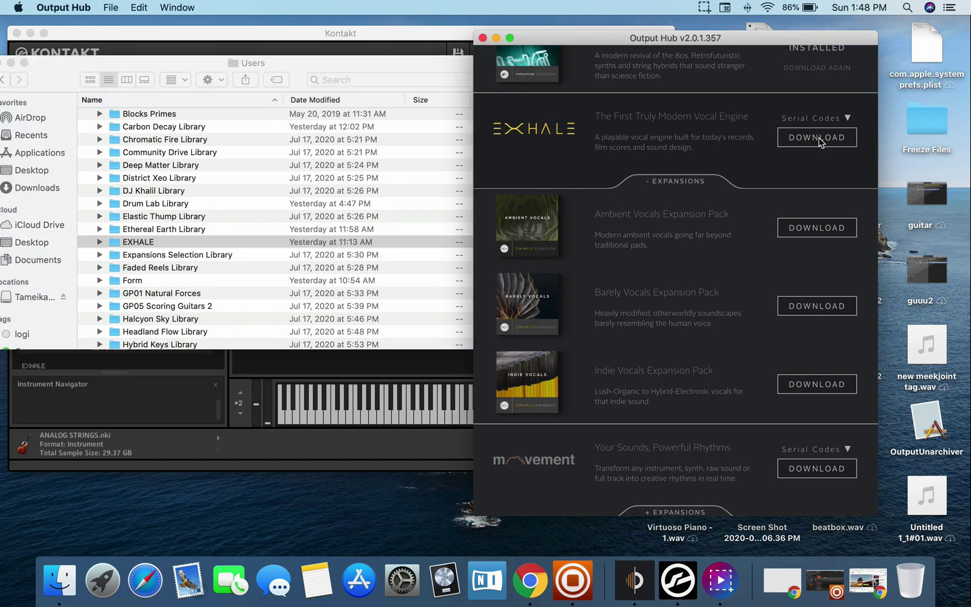
left_click(819, 137)
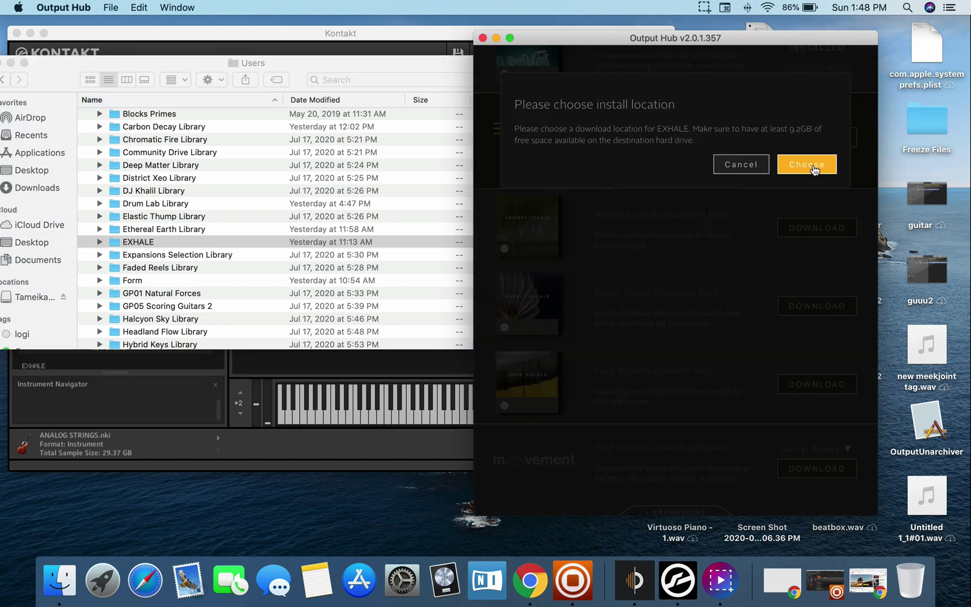
left_click(796, 174)
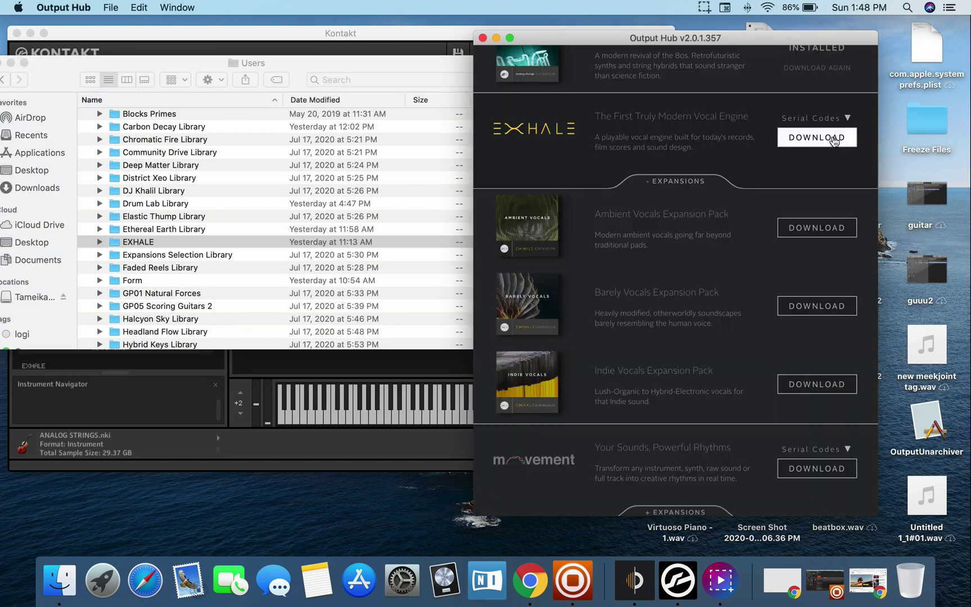
left_click(832, 138)
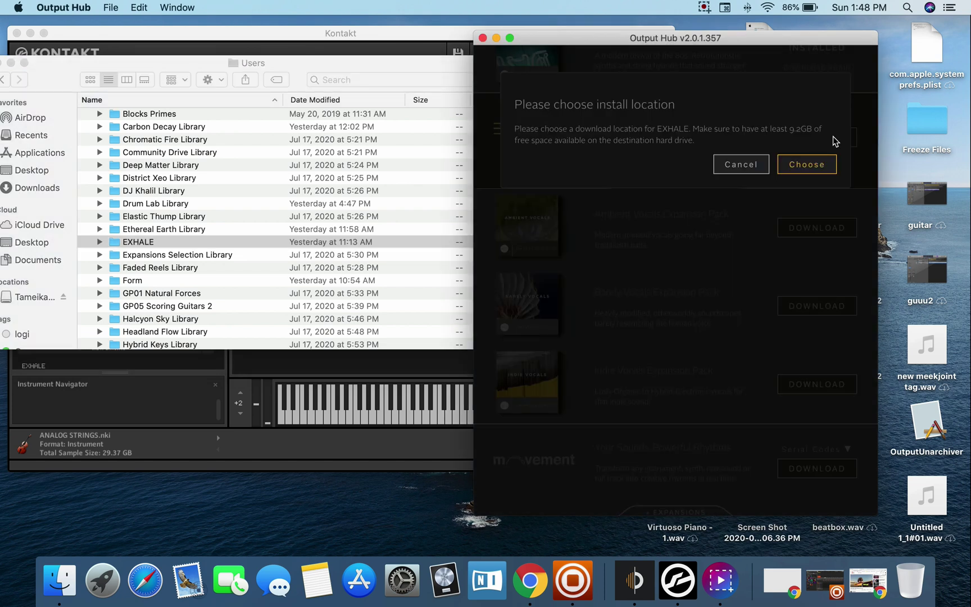
left_click(820, 166)
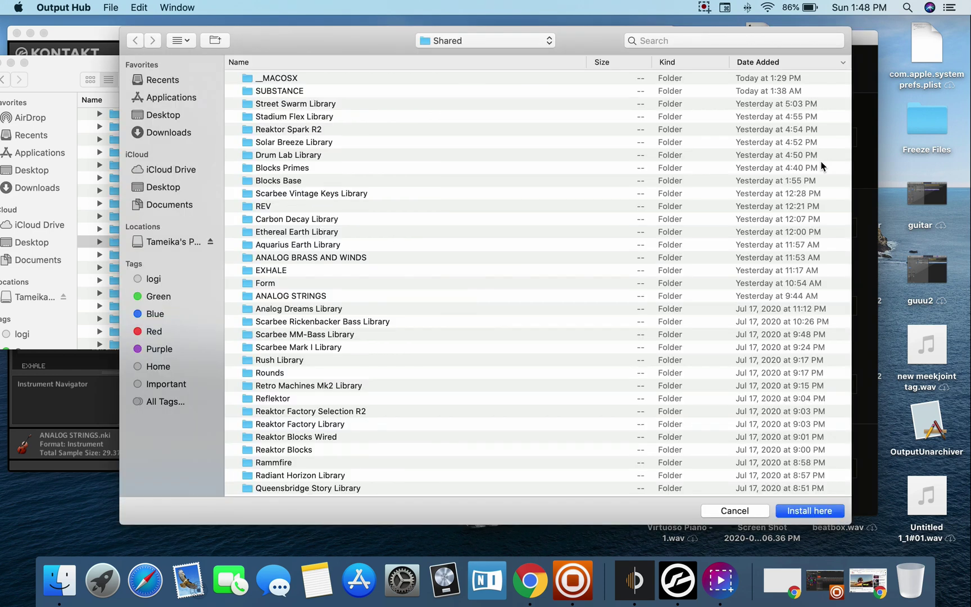
Search the external drive for 'users' and open Users > Shared
left_click(178, 242)
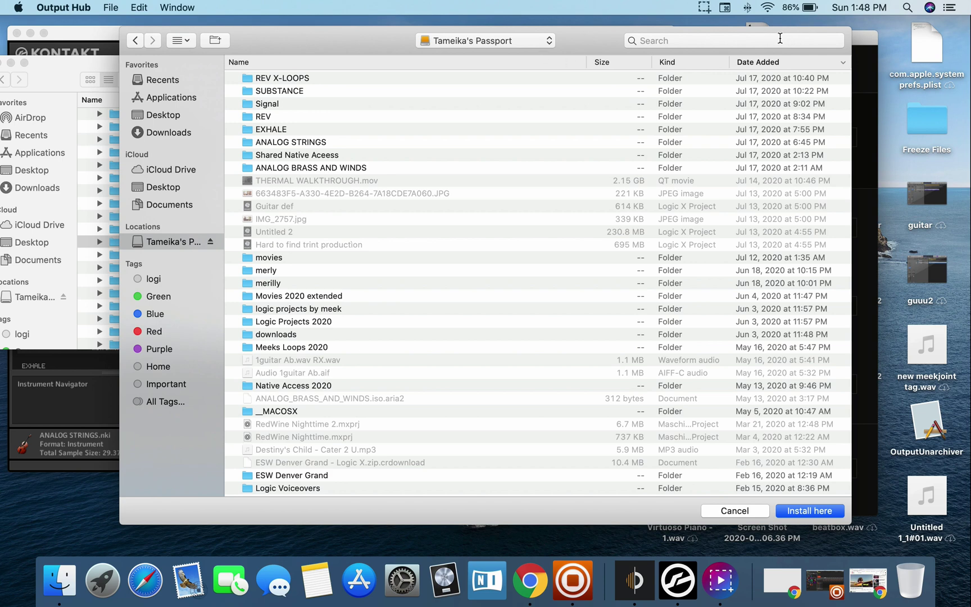
left_click(779, 37)
type("user")
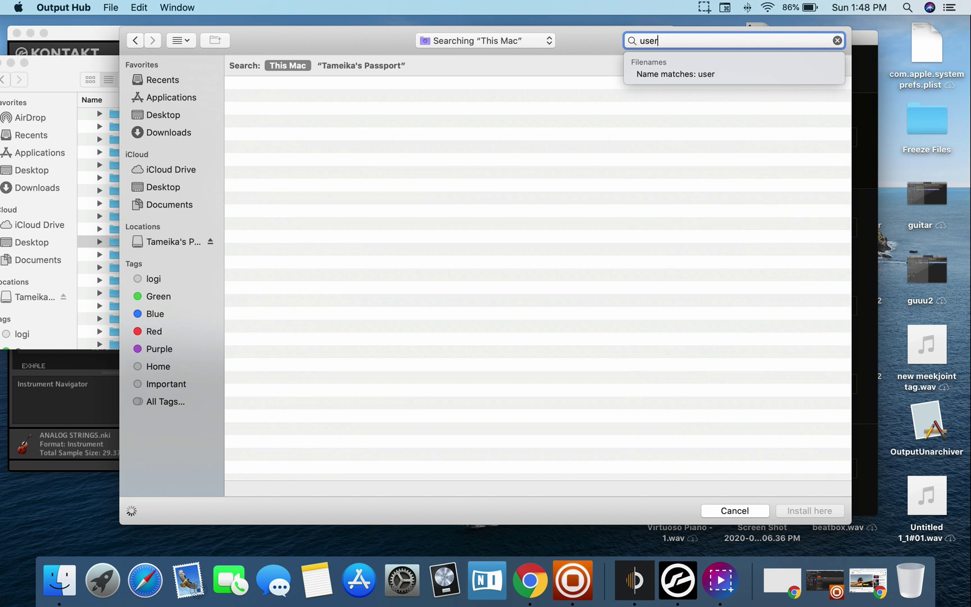
type("s")
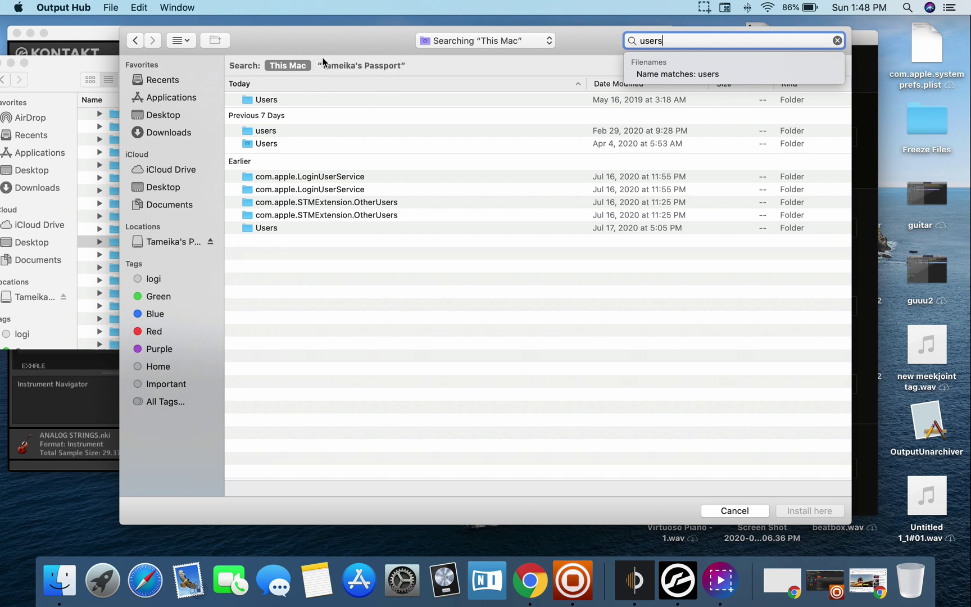
left_click(357, 67)
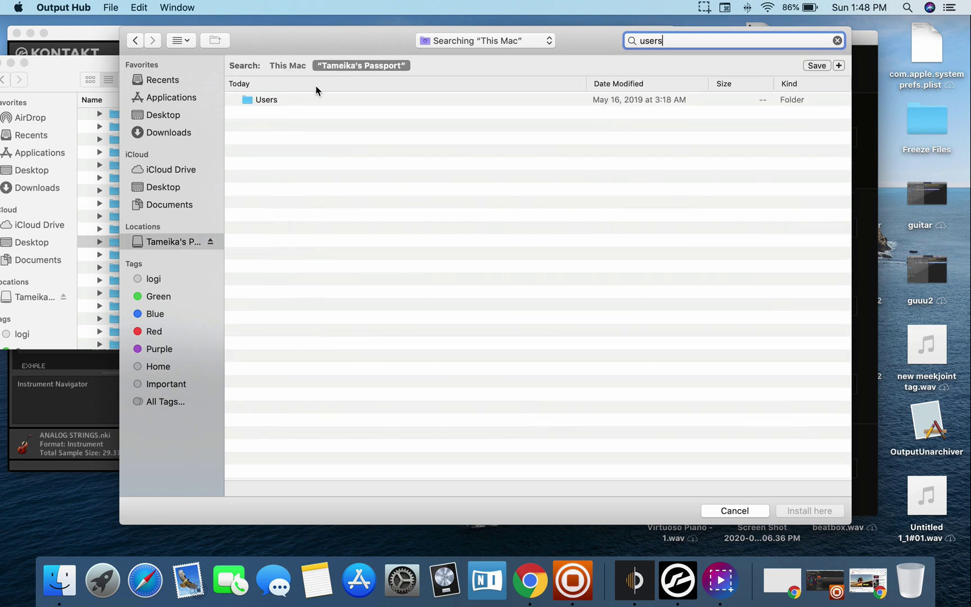
double_click(293, 99)
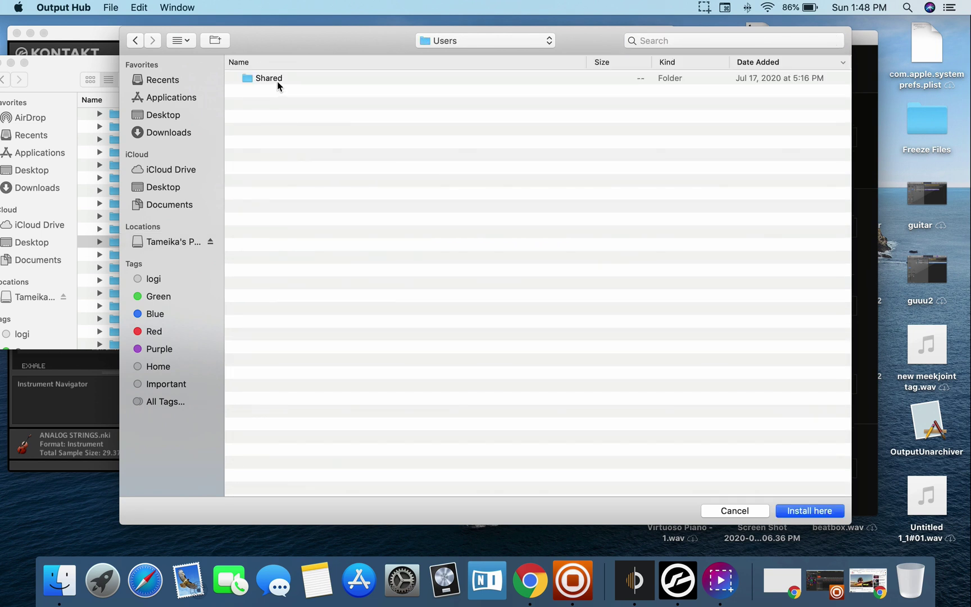
double_click(277, 81)
Choose the EXHALE folder as destination and install EXHALE there
scroll(282, 272, "down", 1)
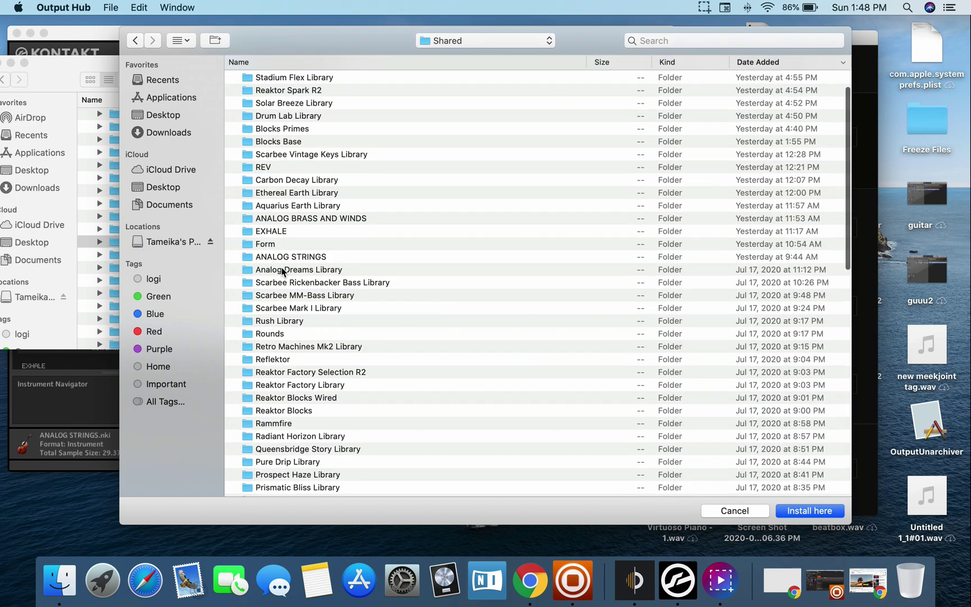
scroll(282, 272, "down", 12)
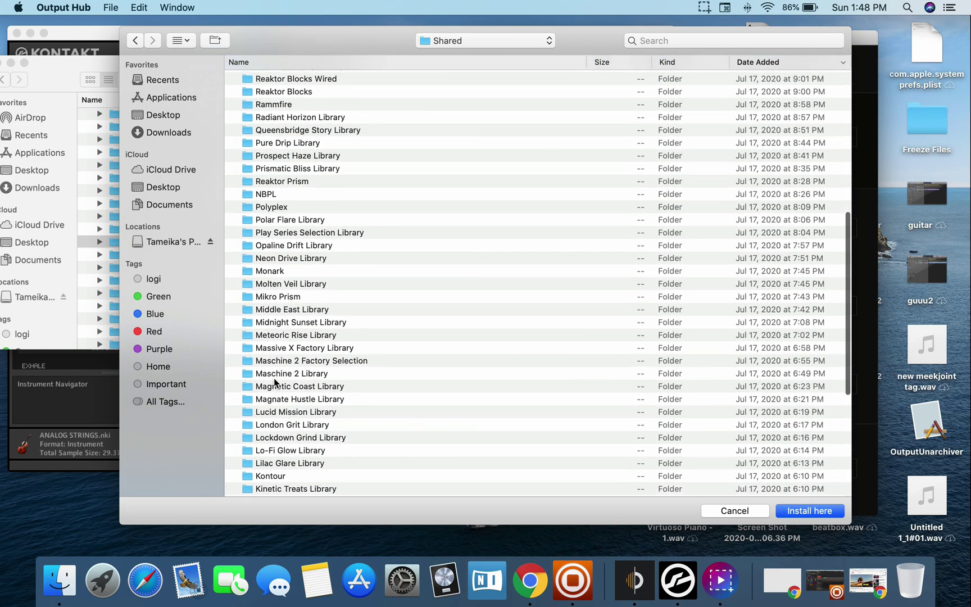
scroll(275, 382, "down", 8)
scroll(276, 382, "up", 20)
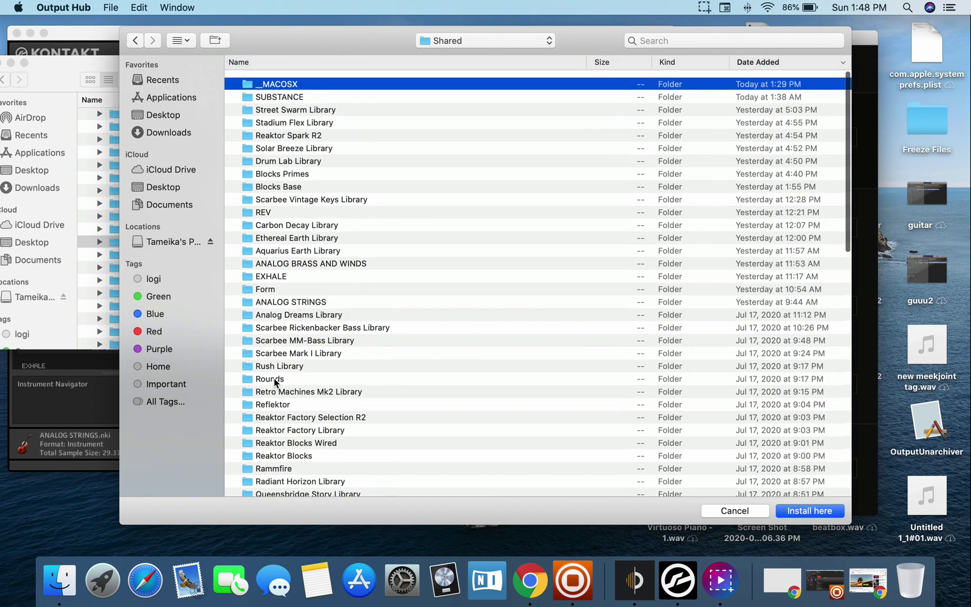
left_click(281, 272)
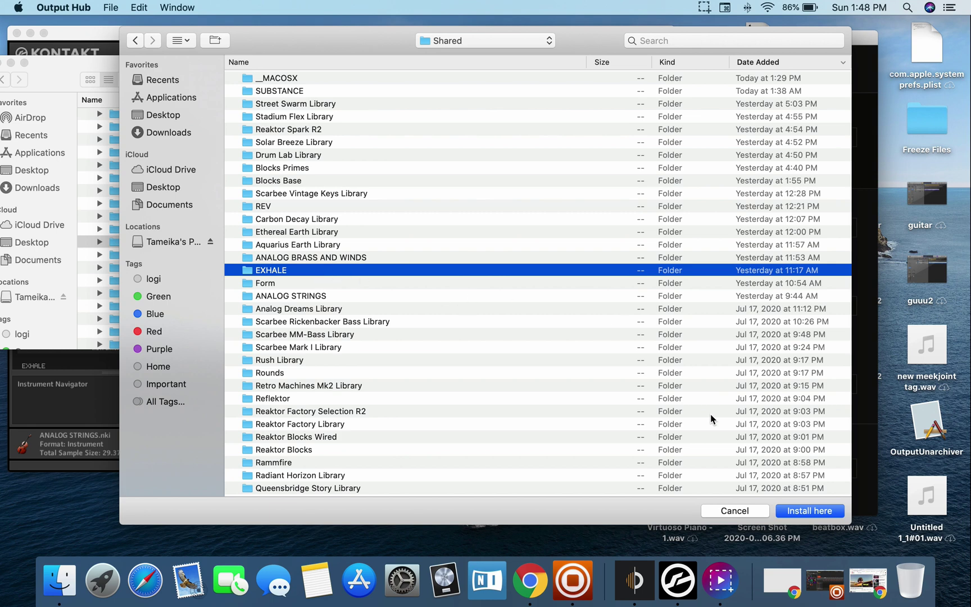
left_click(821, 511)
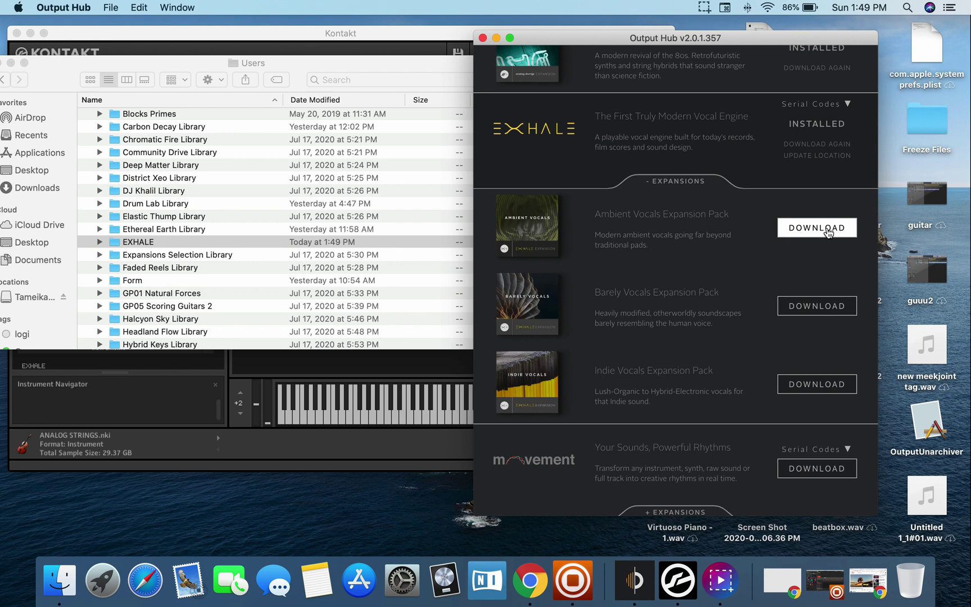
Check the EXHALE folder's contents, then download the Ambient, Barely and Indie Vocals packs
left_click(99, 241)
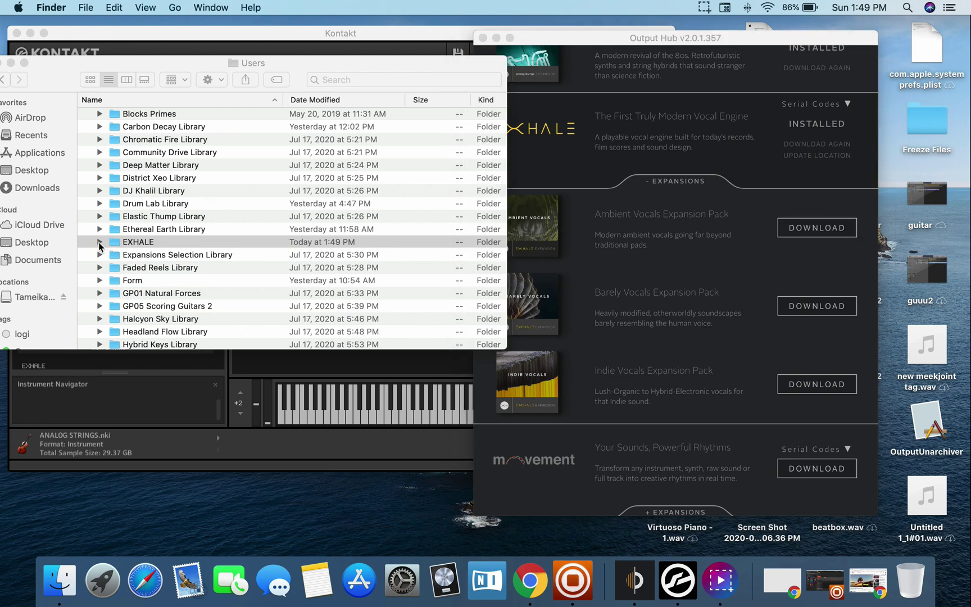
scroll(160, 278, "down", 5)
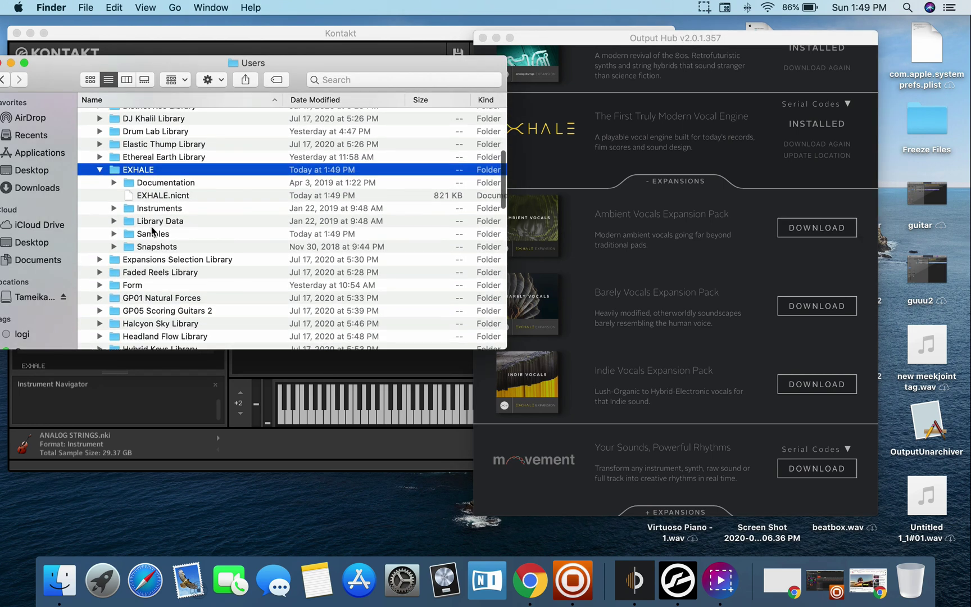
left_click(811, 235)
left_click(811, 233)
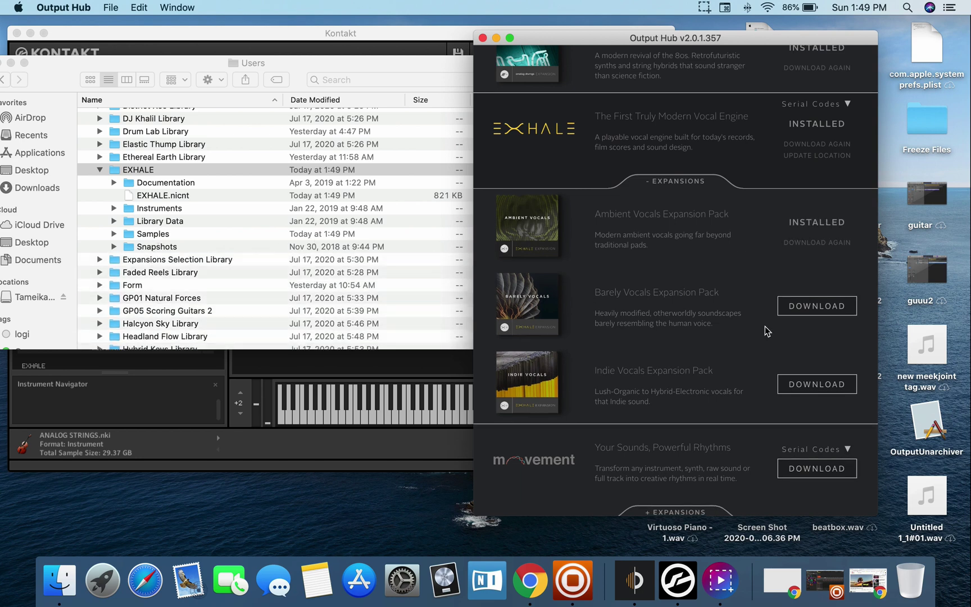
left_click(811, 308)
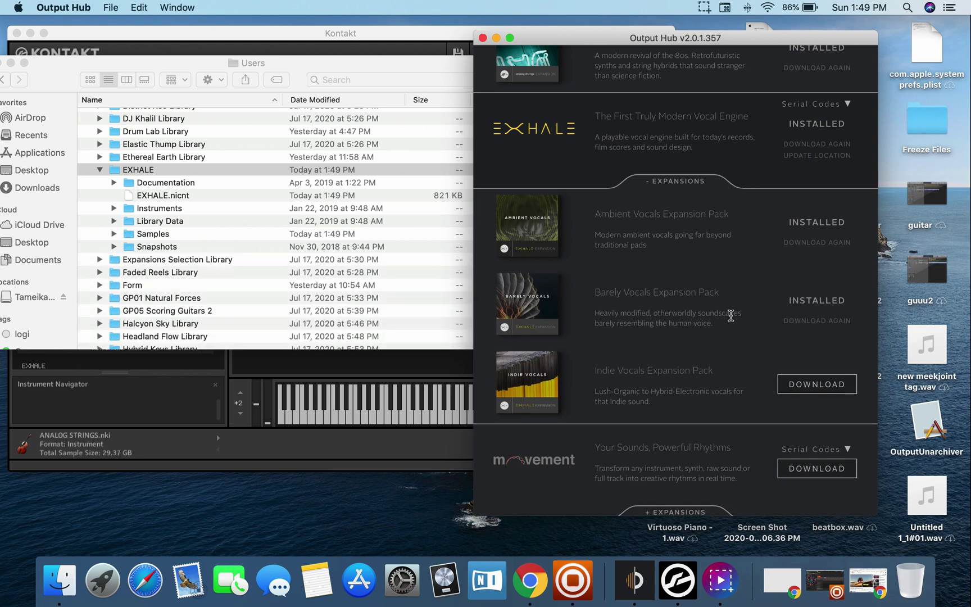
left_click(813, 379)
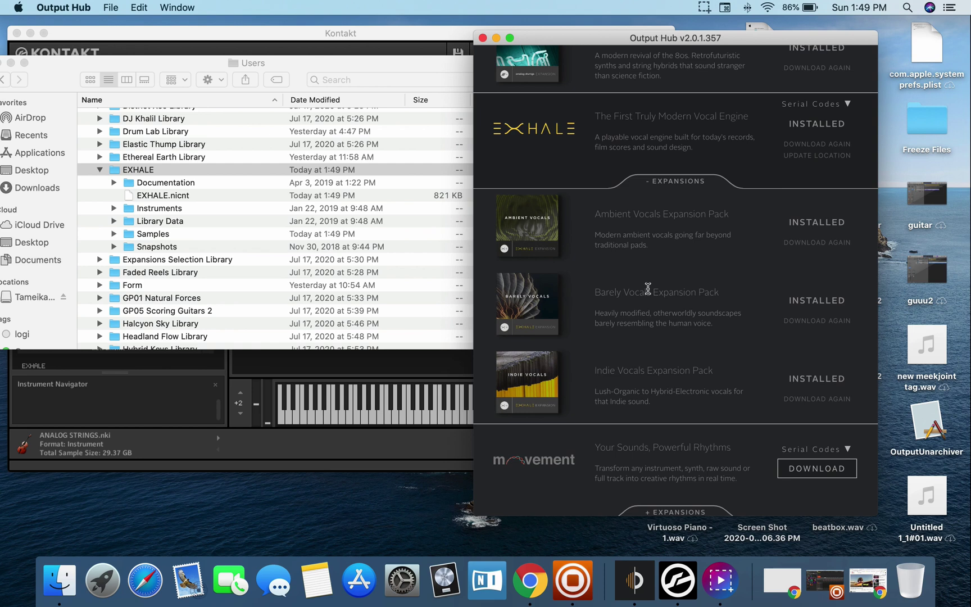
Load EXHALE - (Legacy).nki from the Exhale library's Instruments into Kontakt's rack
left_click(678, 581)
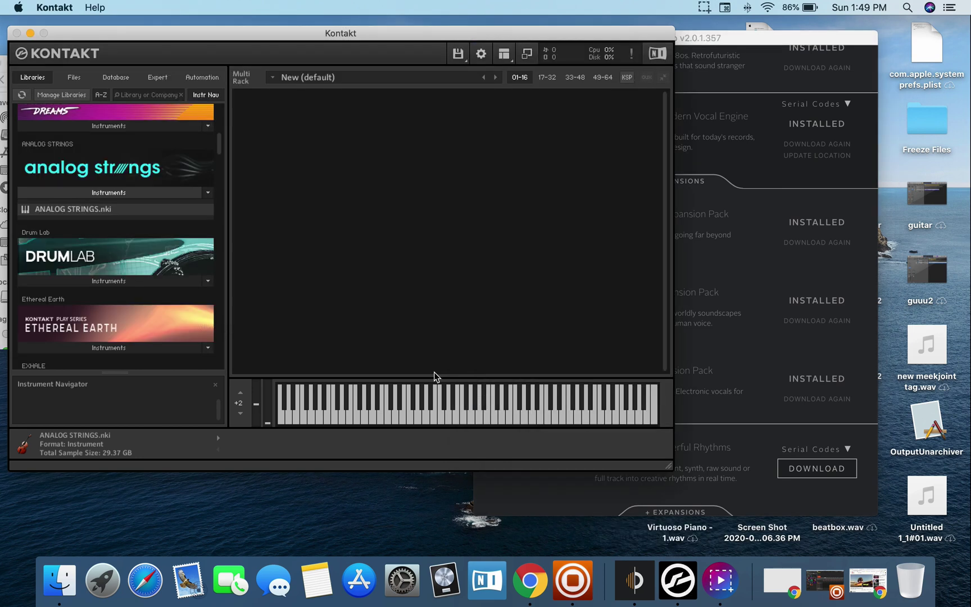
scroll(152, 270, "down", 15)
scroll(152, 270, "up", 5)
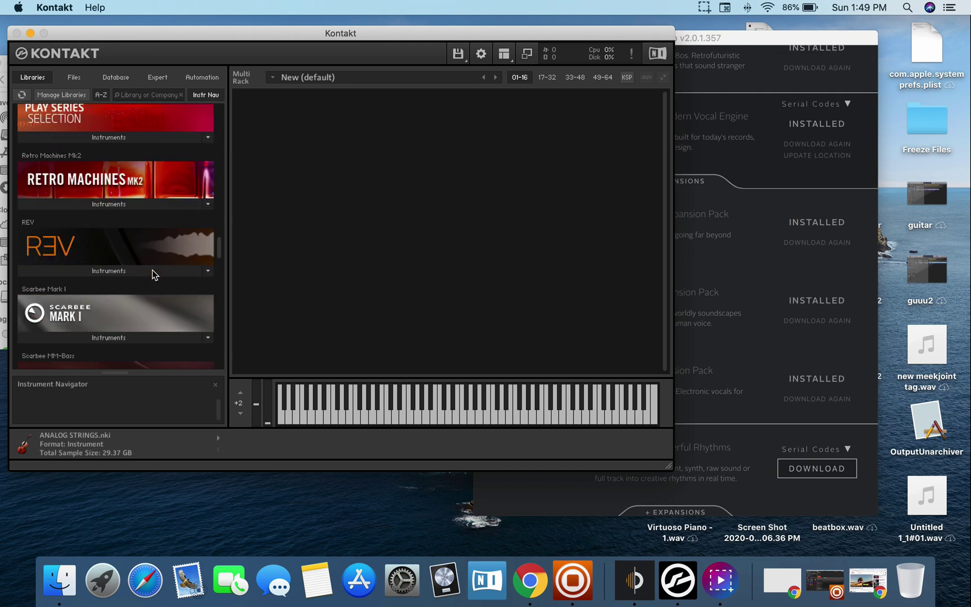
scroll(152, 270, "up", 5)
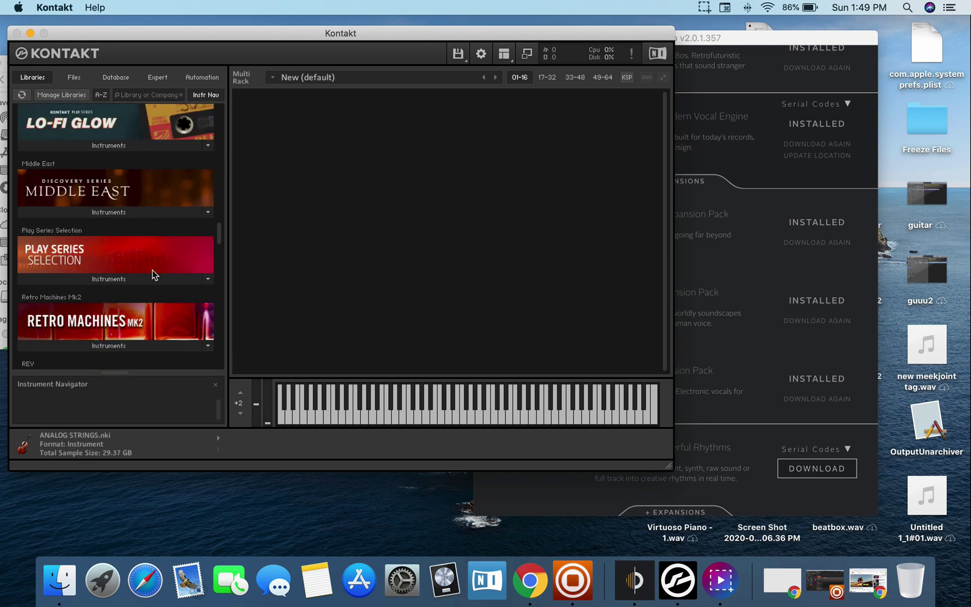
scroll(153, 270, "down", 10)
scroll(152, 270, "up", 3)
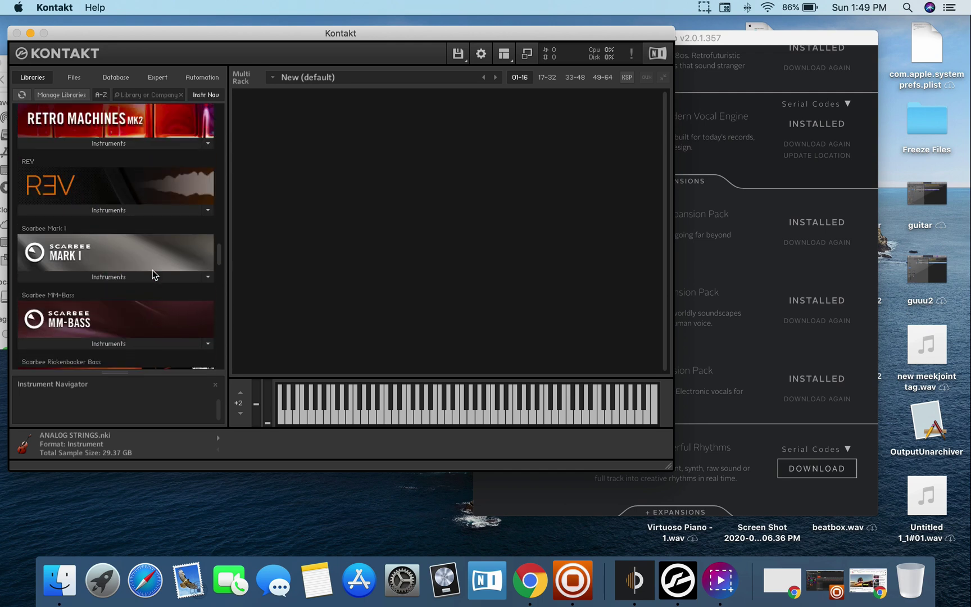
left_click_drag(220, 255, 236, 170)
left_click(110, 199)
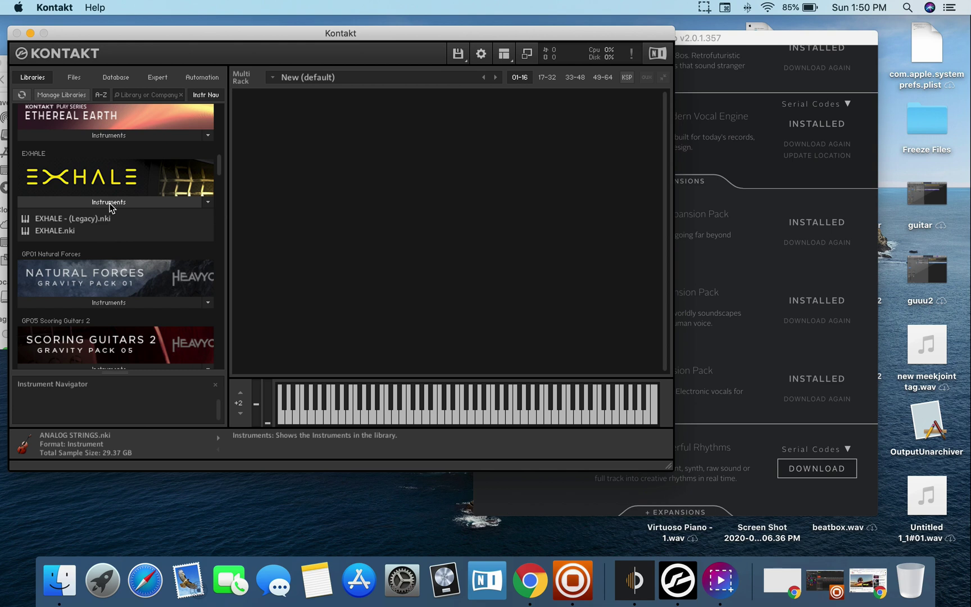
double_click(107, 219)
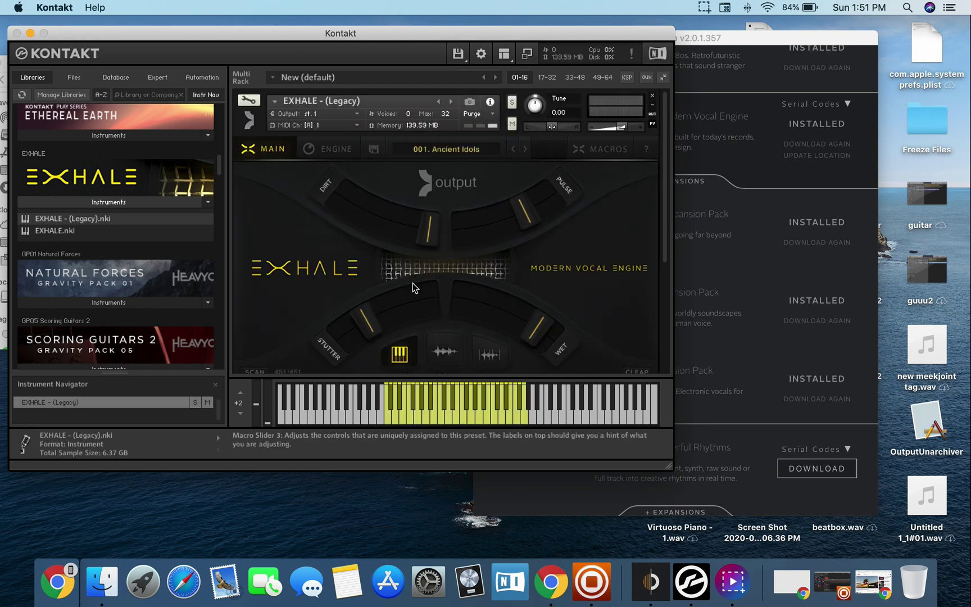
Open Exhale's preset browser and rescan presets so it counts 551 of 551
scroll(412, 284, "down", 2)
scroll(560, 245, "up", 2)
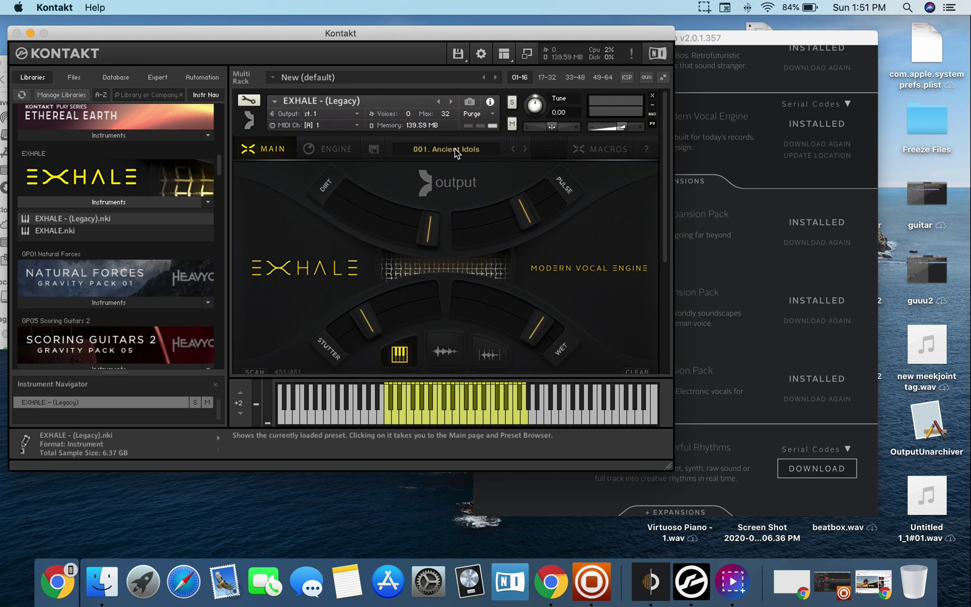
left_click(454, 149)
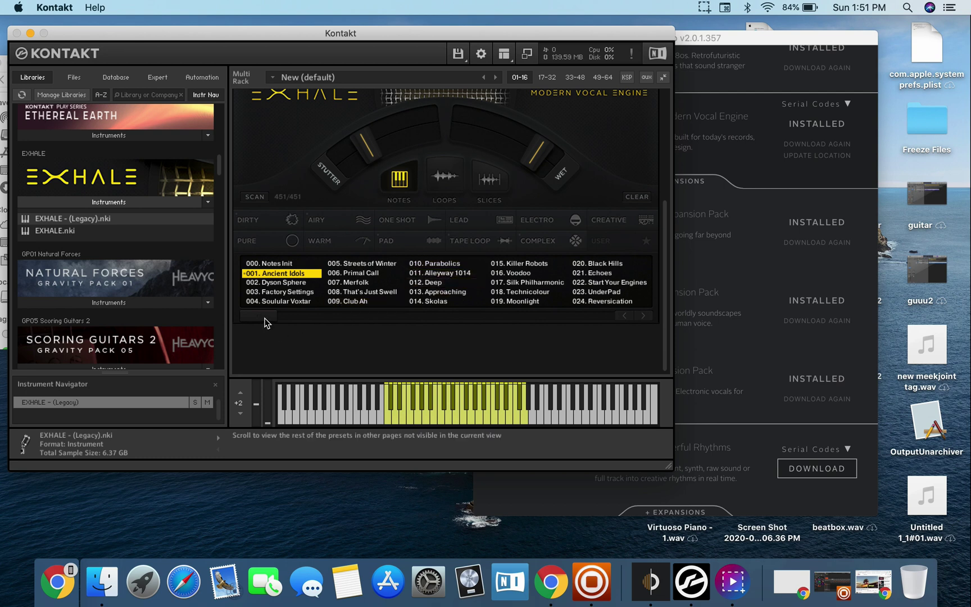
left_click_drag(278, 324, 251, 301)
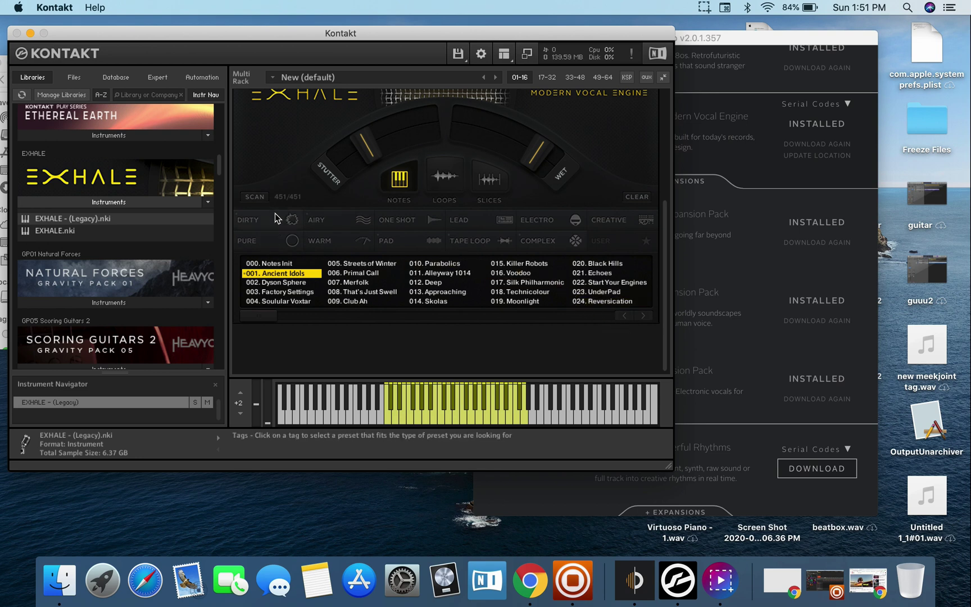
left_click(256, 197)
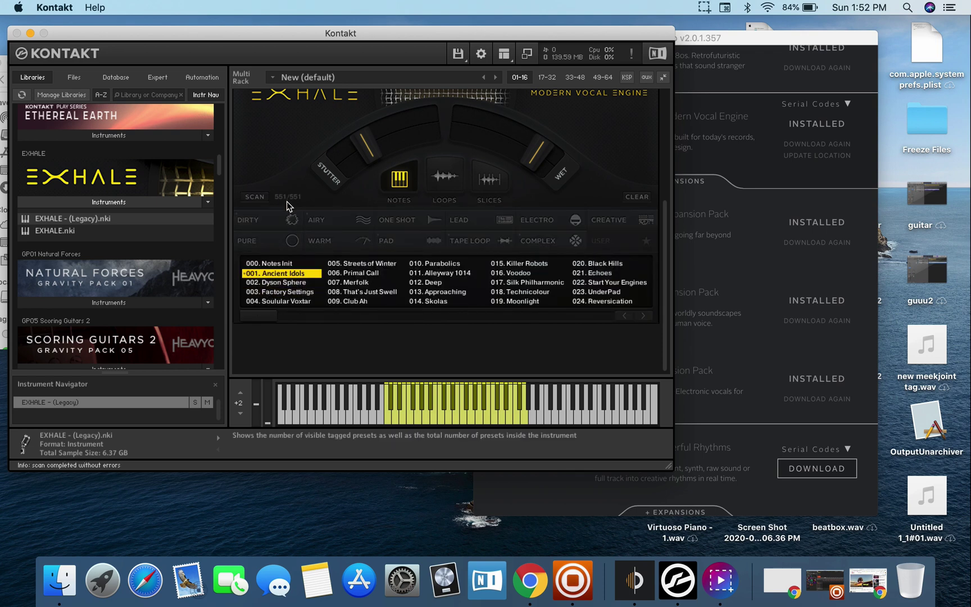
left_click_drag(268, 314, 627, 304)
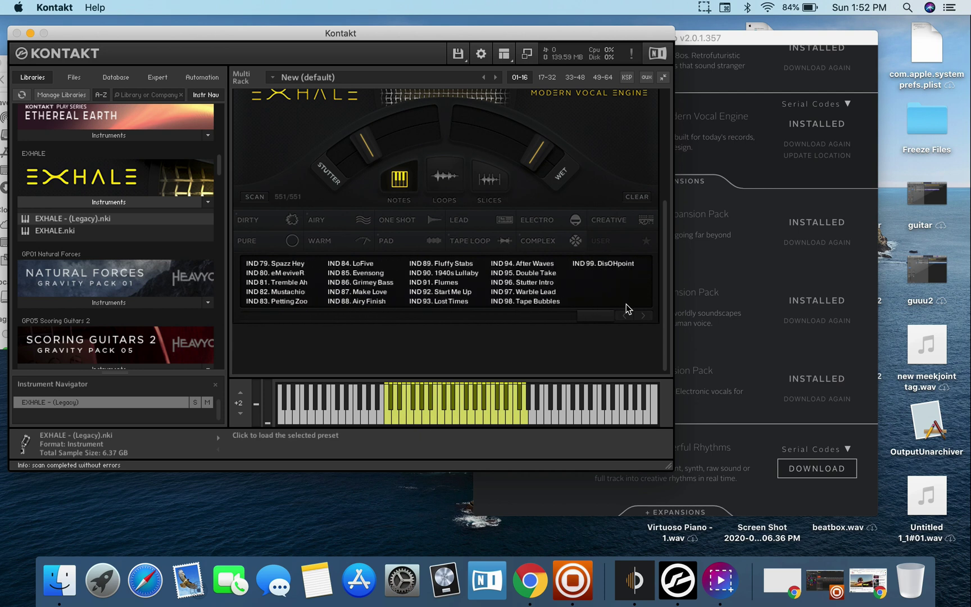
left_click_drag(611, 313, 423, 334)
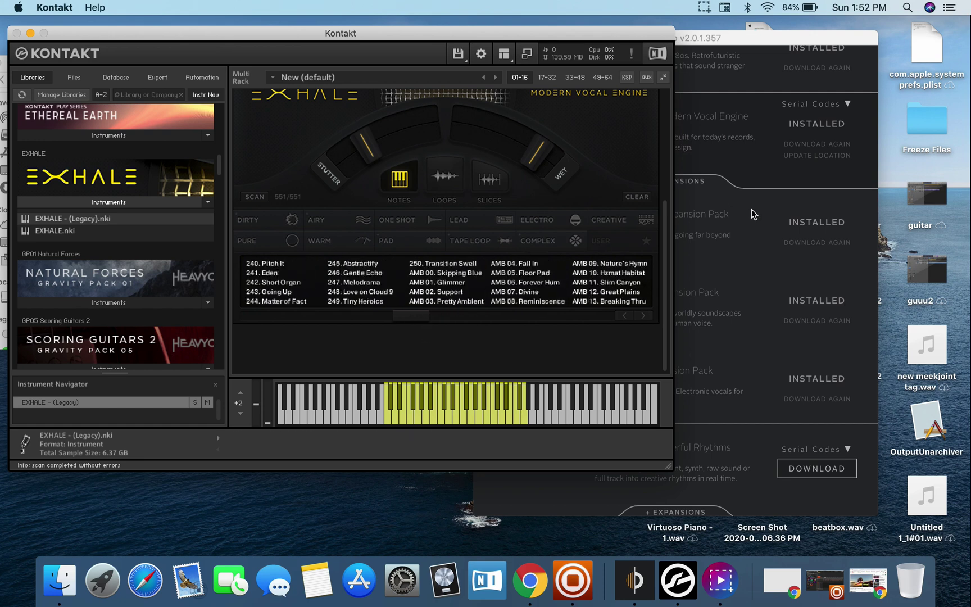
left_click(766, 236)
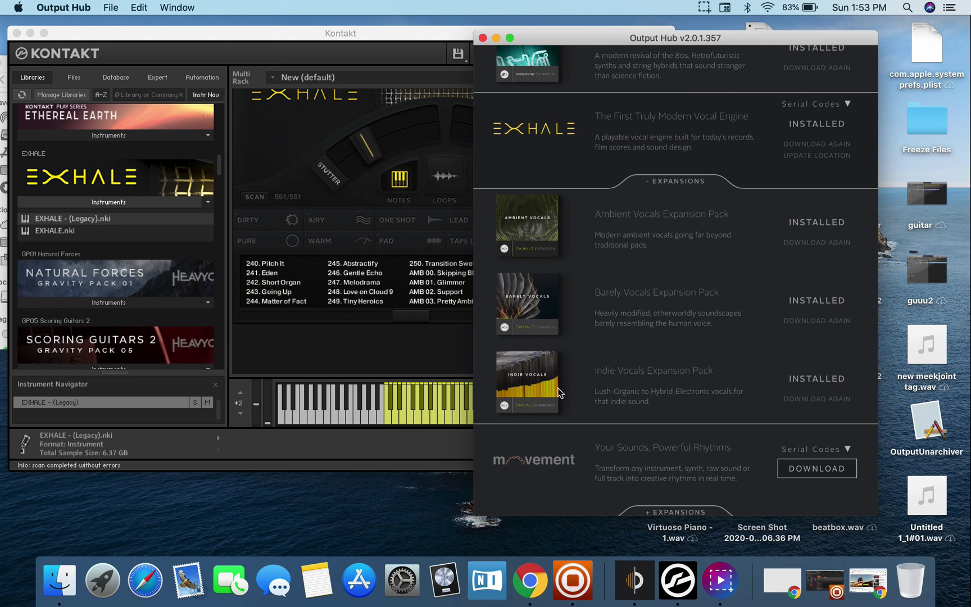
left_click(412, 358)
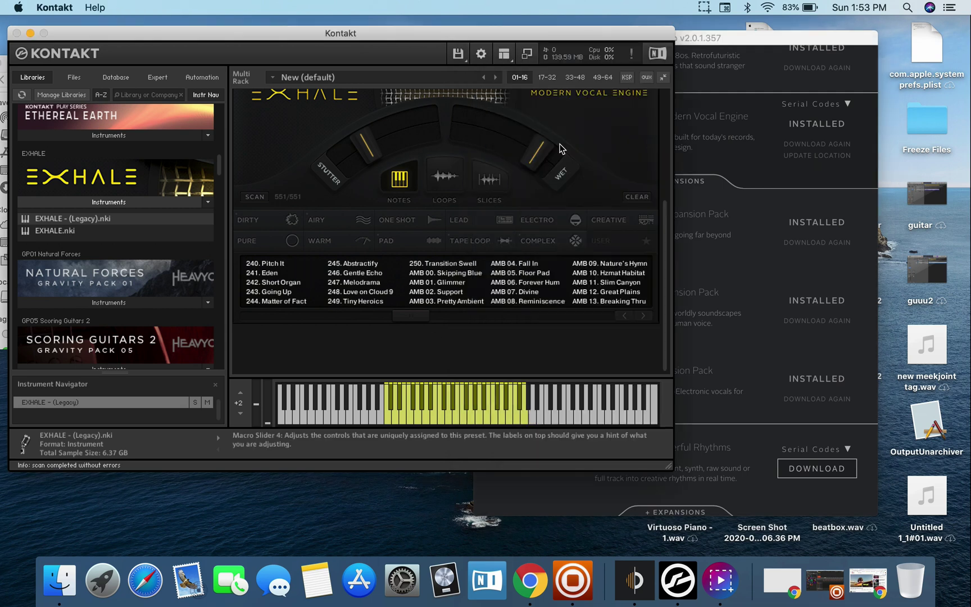
scroll(412, 357, "up", 5)
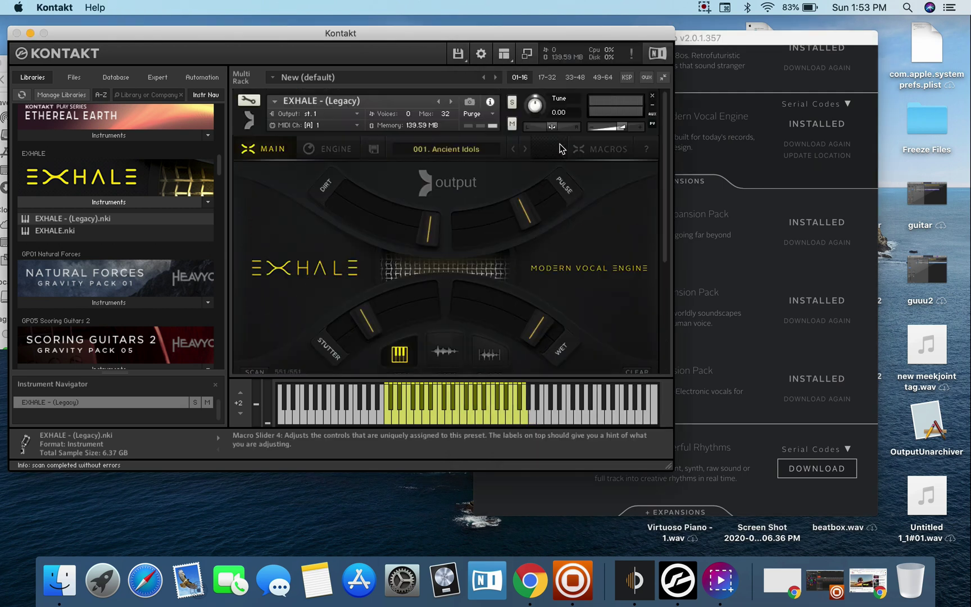
left_click(652, 97)
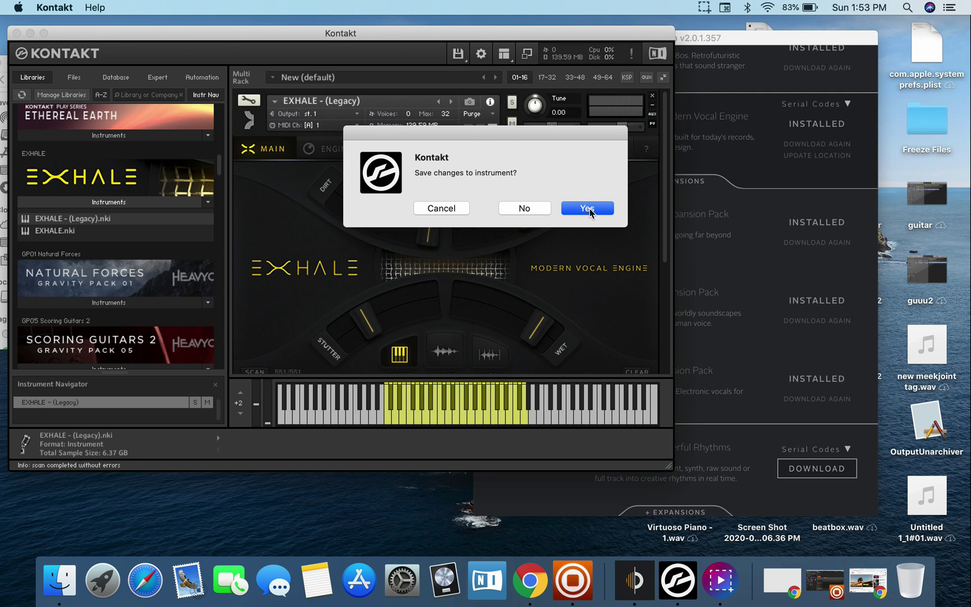
Close the Exhale instrument without saving and quit Maschine 2, discarding its project
left_click(533, 212)
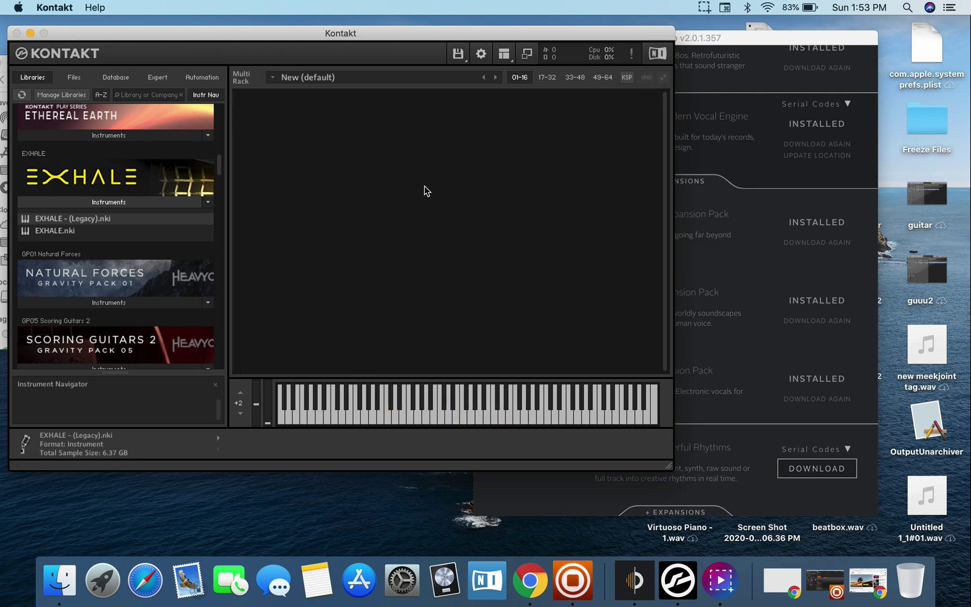
right_click(569, 583)
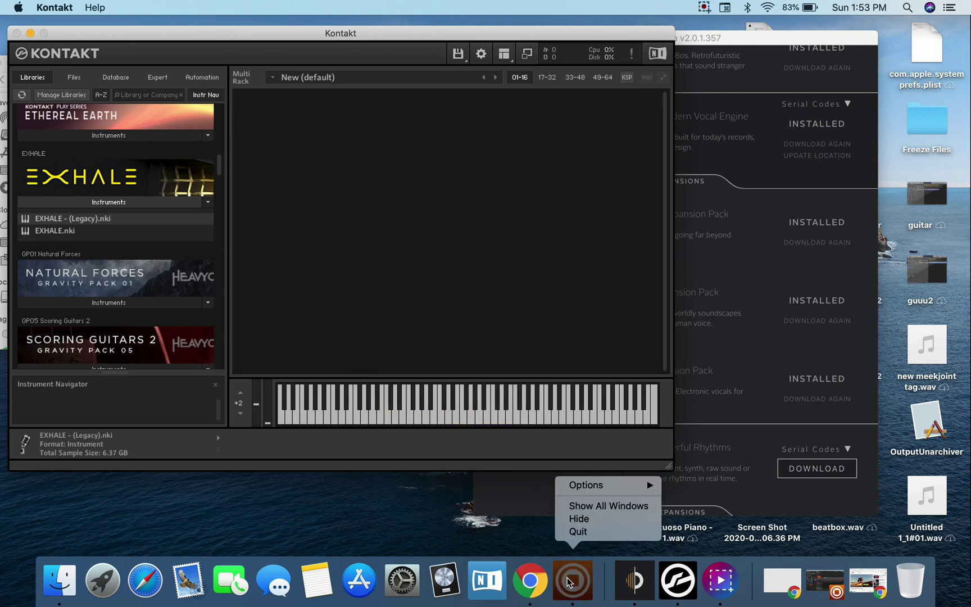
left_click(584, 536)
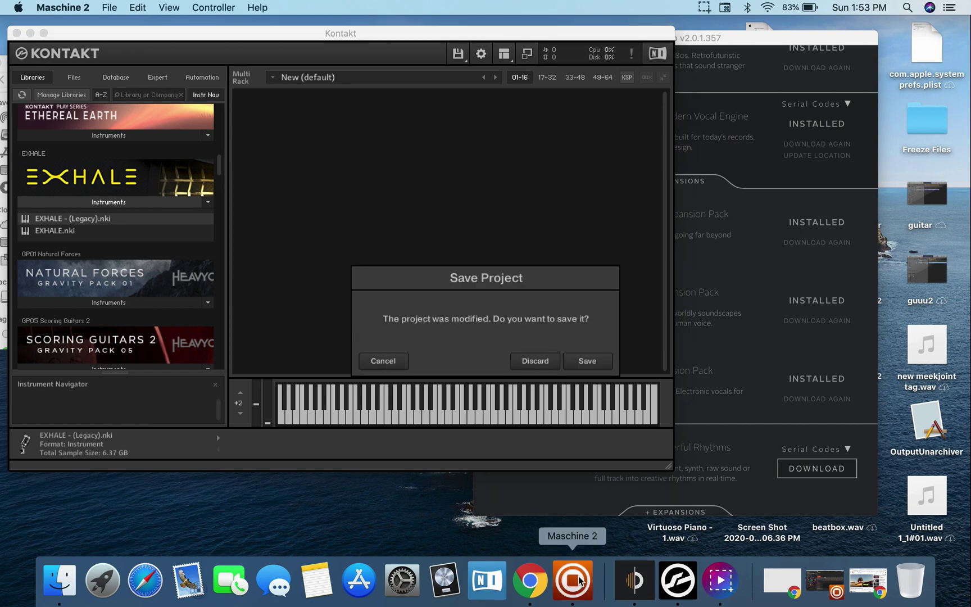
left_click(534, 361)
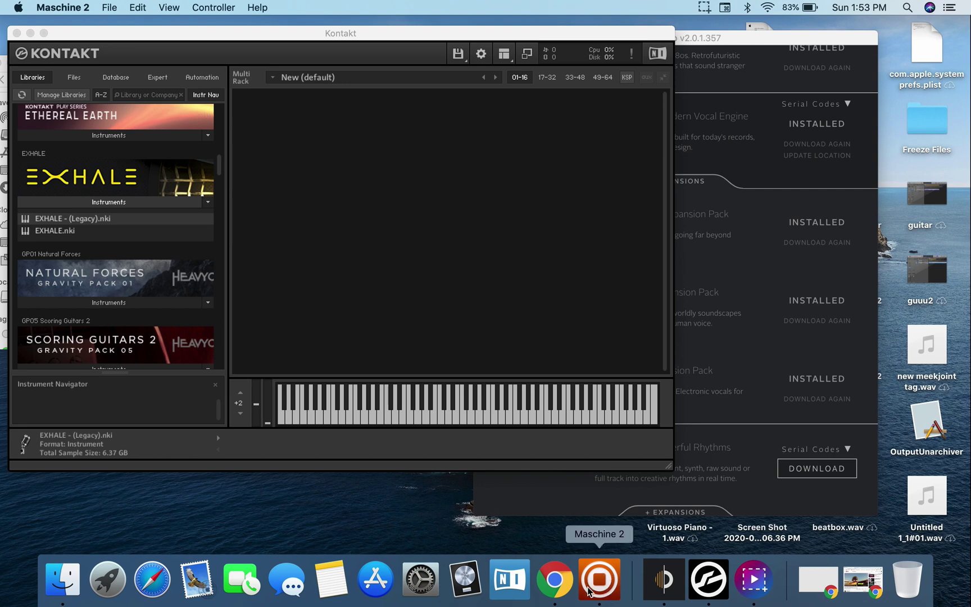
left_click(328, 226)
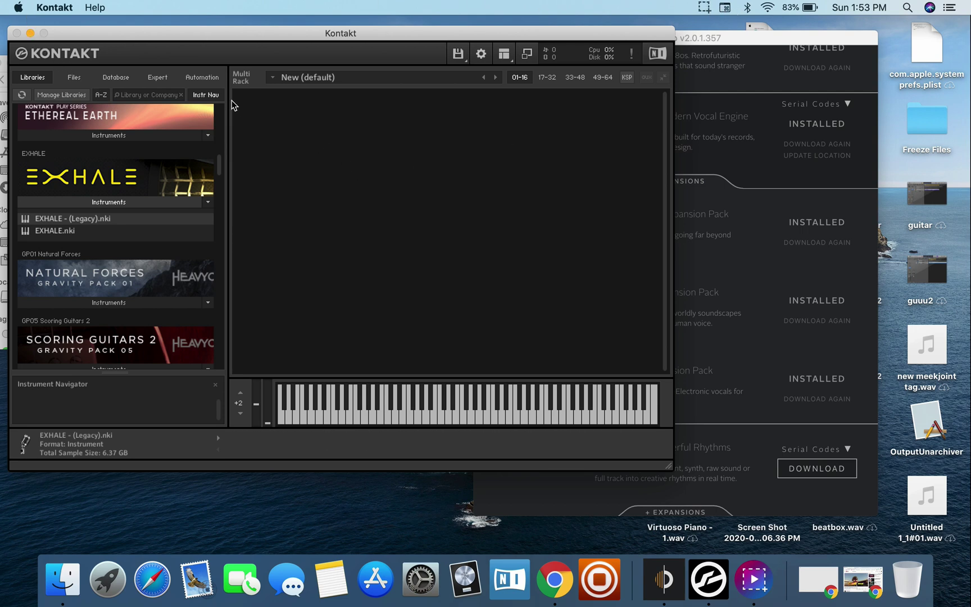
Minimize Kontakt, then collapse the Exhale and Analog Strings expansion lists in Output Hub
left_click(30, 33)
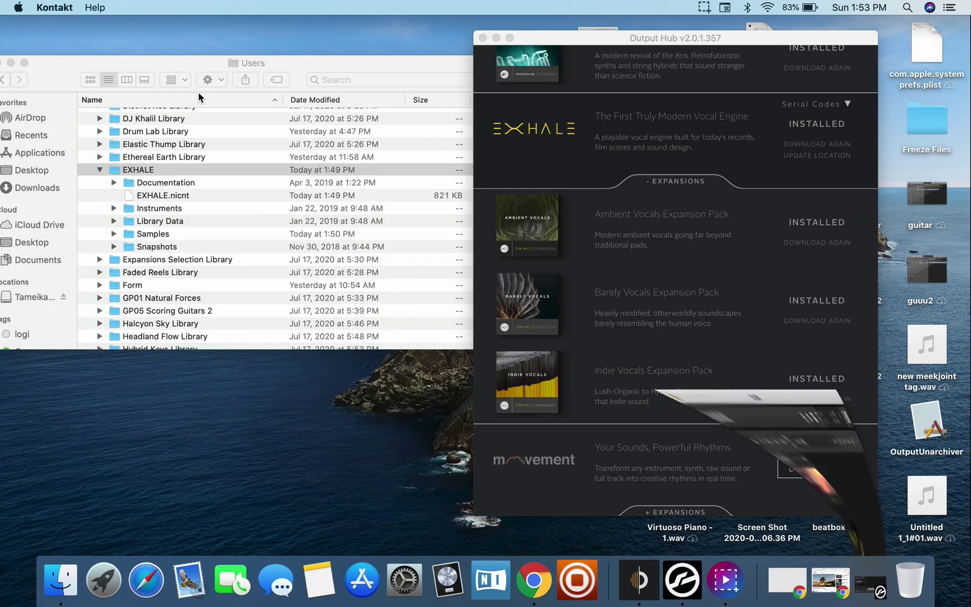
left_click(476, 74)
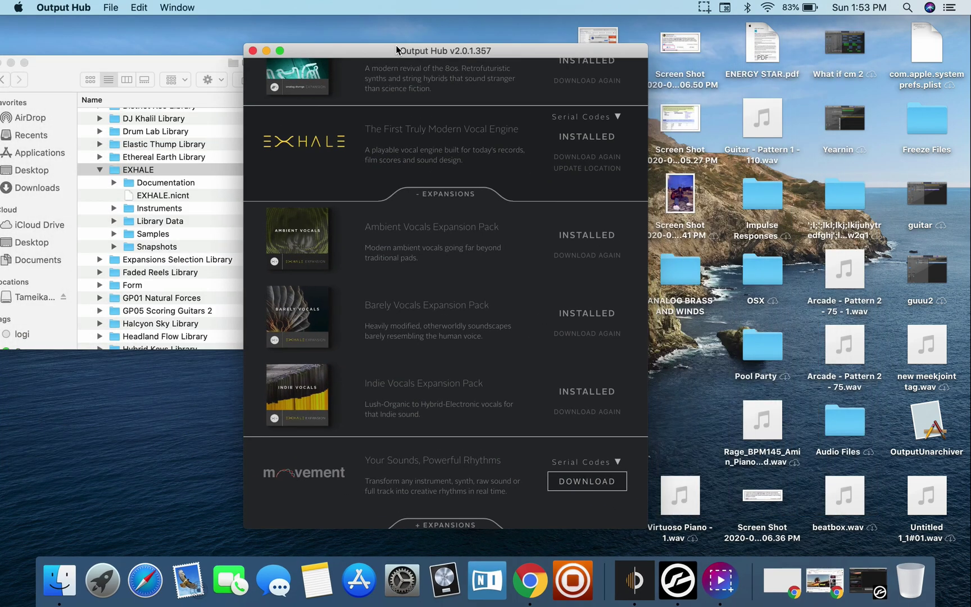
left_click(455, 205)
scroll(446, 200, "up", 5)
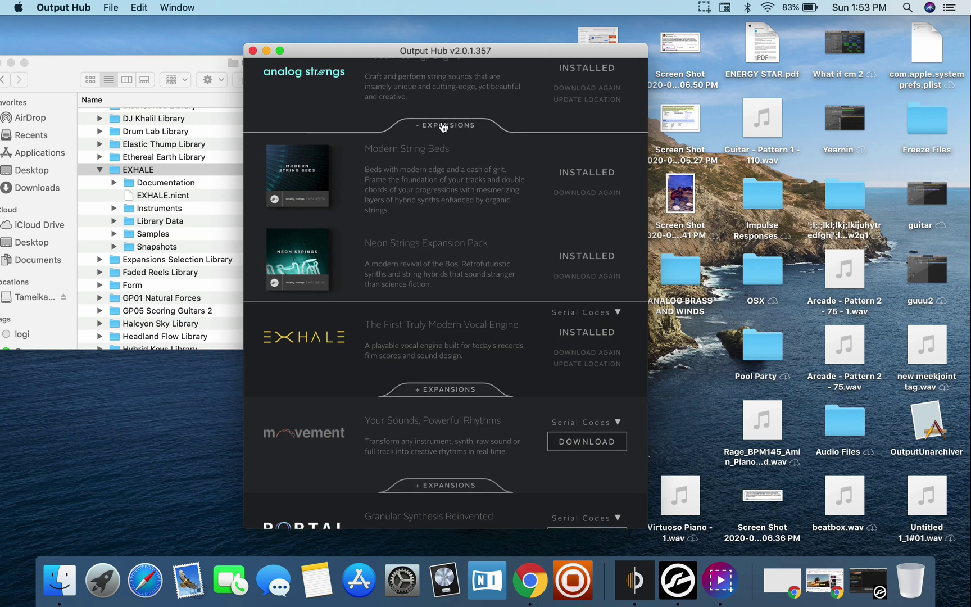
left_click(444, 126)
scroll(444, 126, "up", 10)
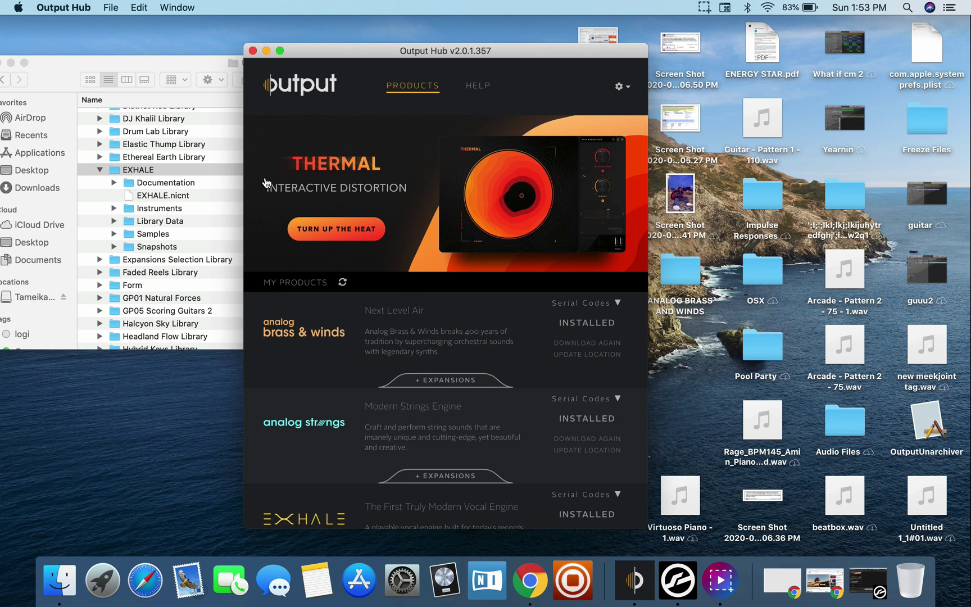
scroll(392, 392, "down", 3)
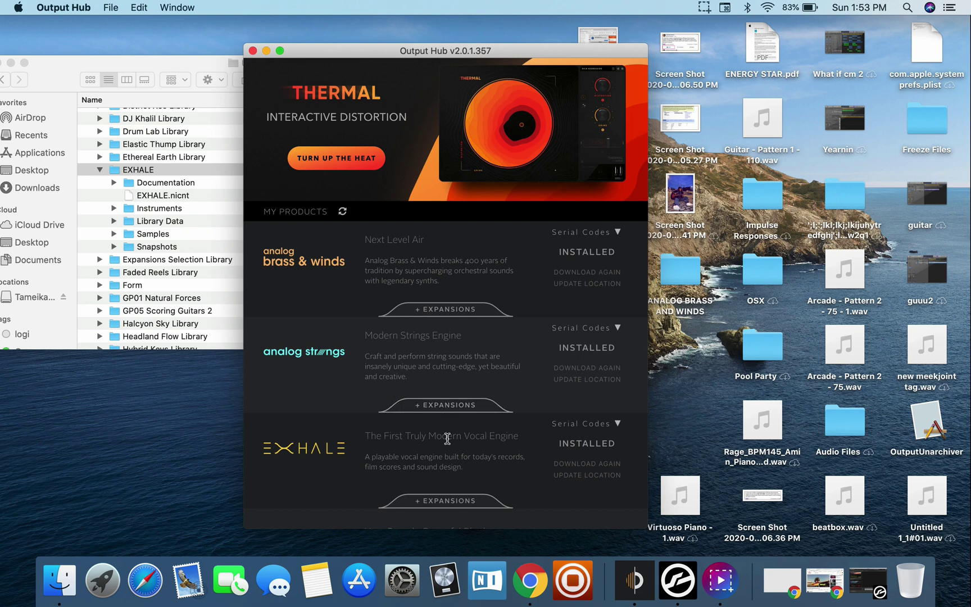
scroll(448, 438, "down", 3)
scroll(447, 438, "up", 5)
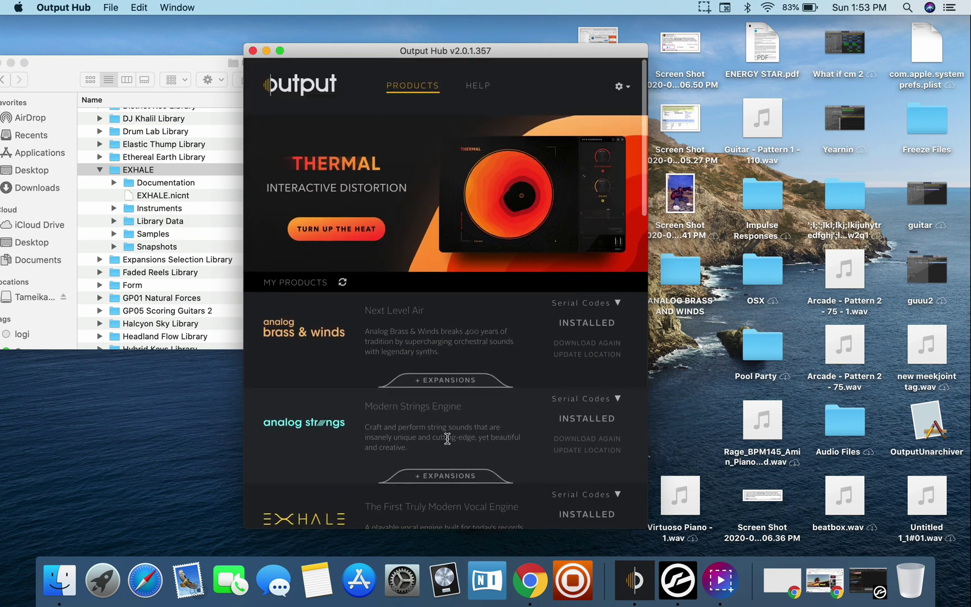